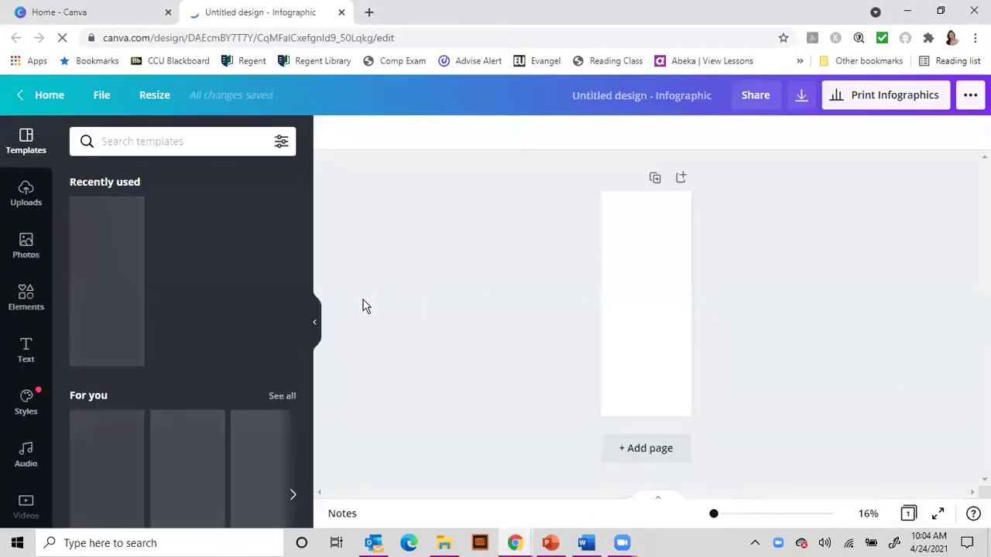
Apply the Volleyball, then the Design Principles infographic template to the blank page, then return Home.
{"action": "scroll", "coordinate": [166, 317], "scroll_direction": "down", "scroll_amount": 2}
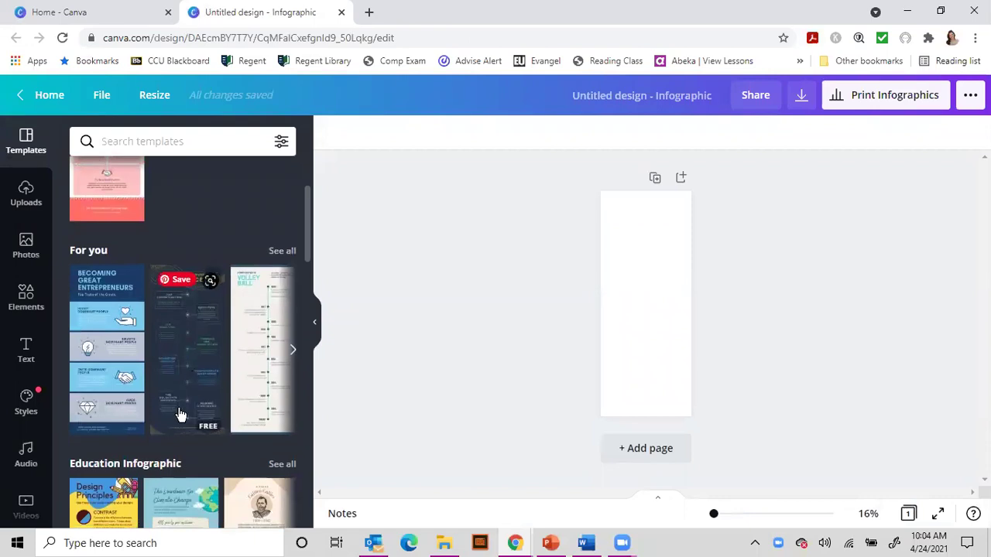
{"action": "left_click", "coordinate": [245, 354]}
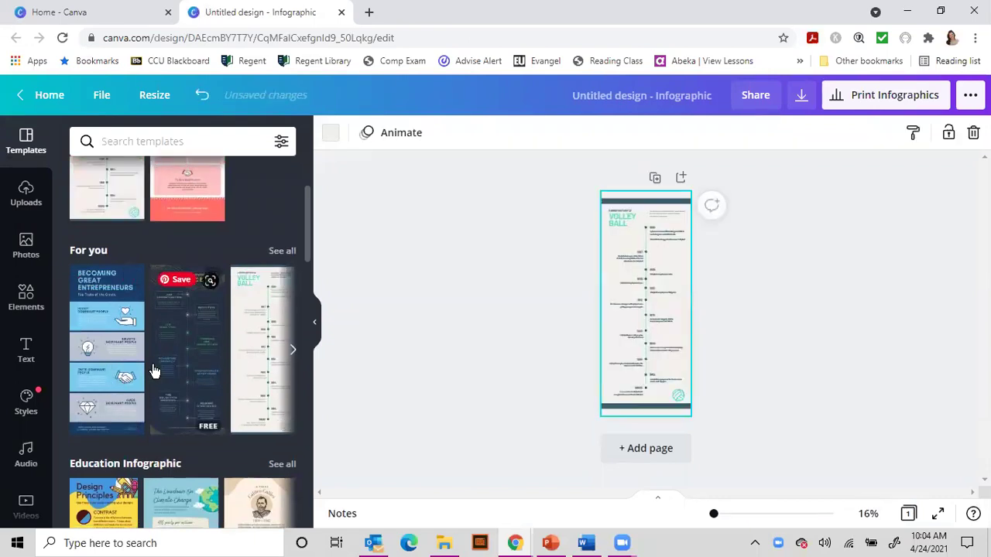
{"action": "scroll", "coordinate": [153, 372], "scroll_direction": "down", "scroll_amount": 3}
{"action": "left_click", "coordinate": [115, 377]}
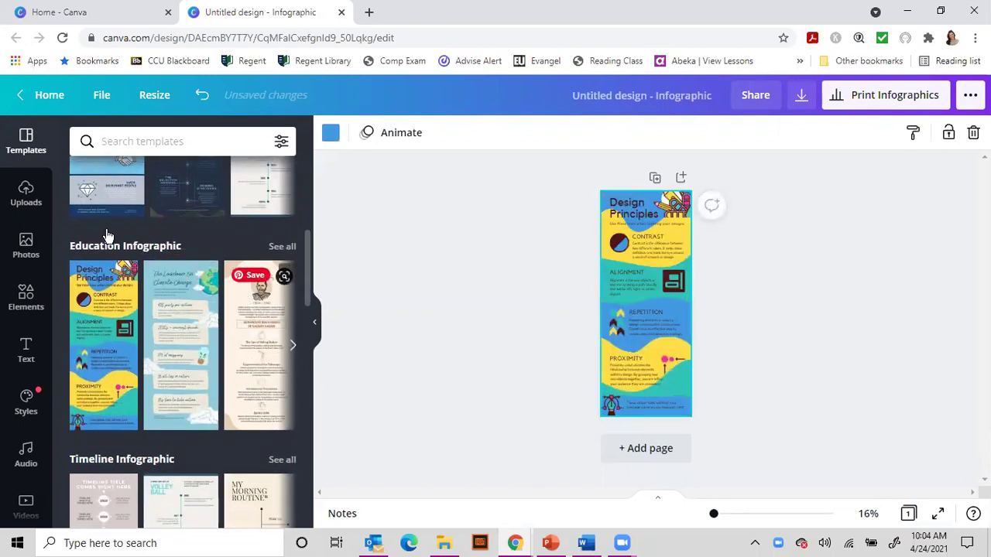
{"action": "left_click", "coordinate": [39, 96]}
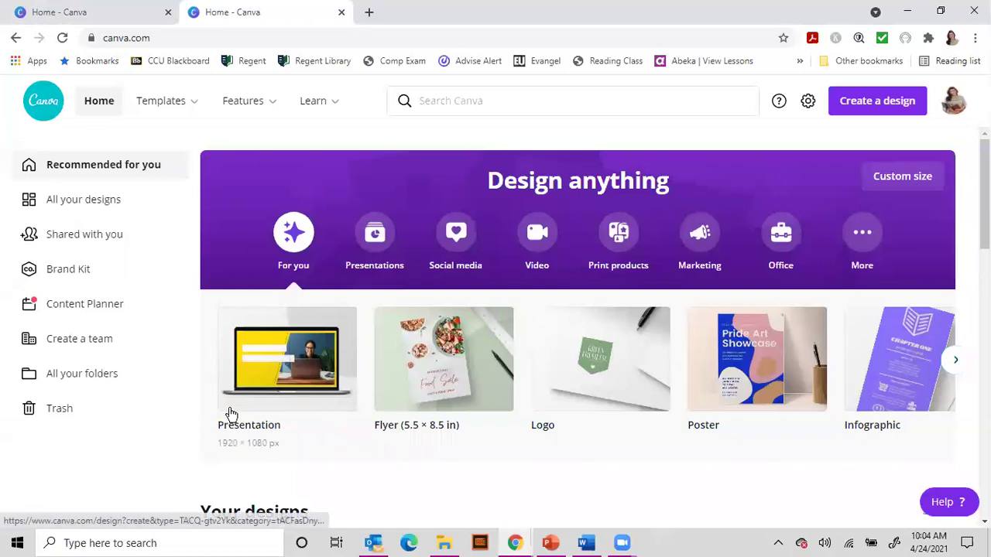
Start a blank 16:9 presentation and open the Colorful Liquid Gradient Science Lesson template's 16 pages.
{"action": "left_click", "coordinate": [302, 397]}
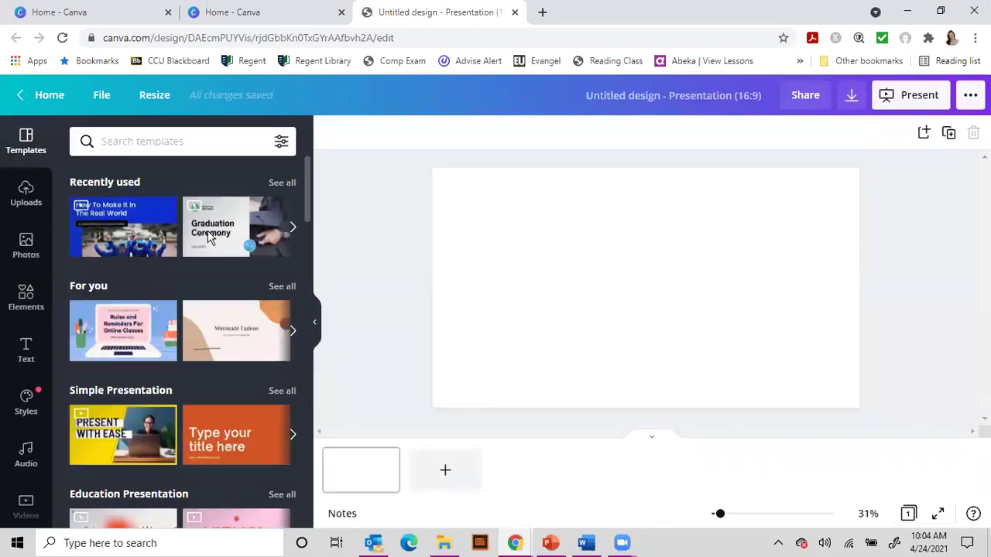
{"action": "scroll", "coordinate": [246, 296], "scroll_direction": "down", "scroll_amount": 2}
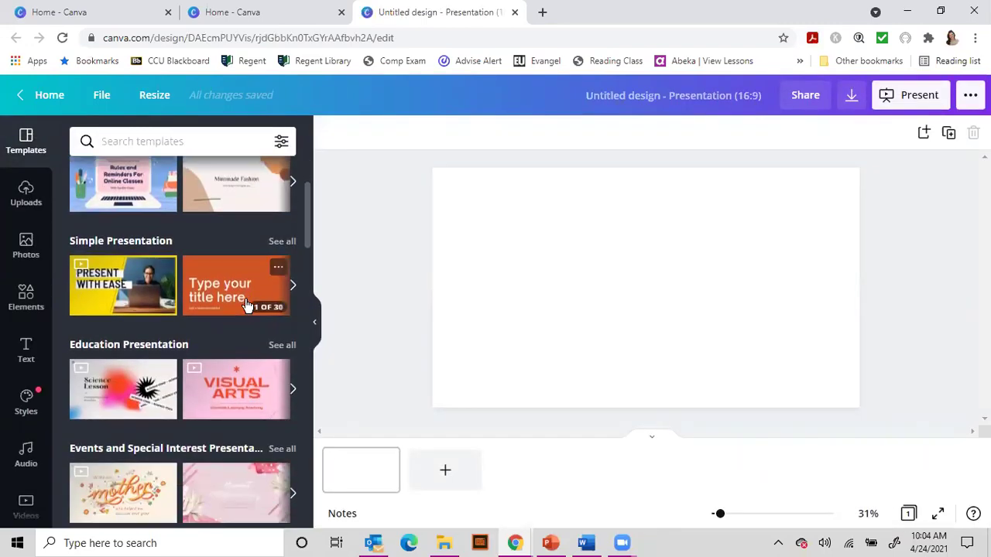
{"action": "scroll", "coordinate": [247, 349], "scroll_direction": "down", "scroll_amount": 1}
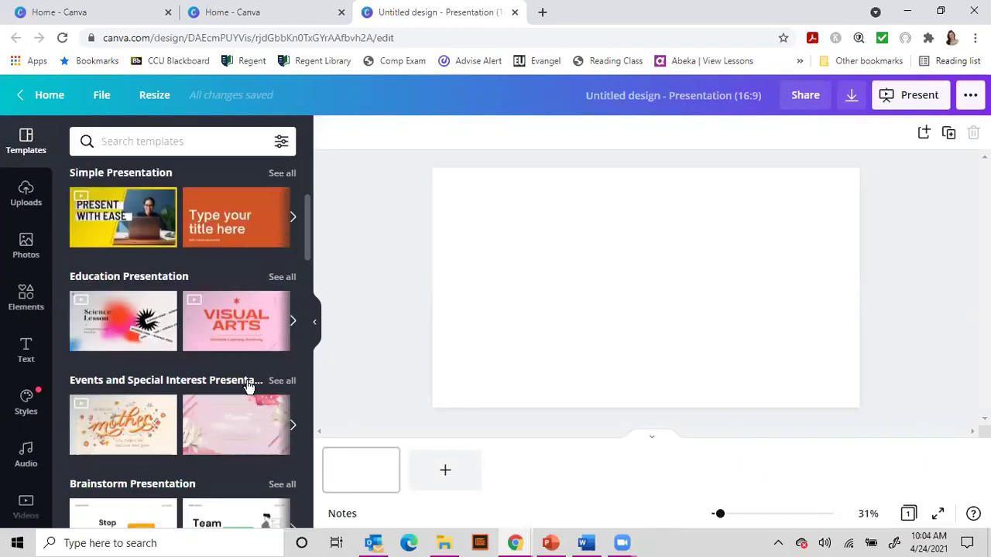
{"action": "left_click", "coordinate": [279, 279]}
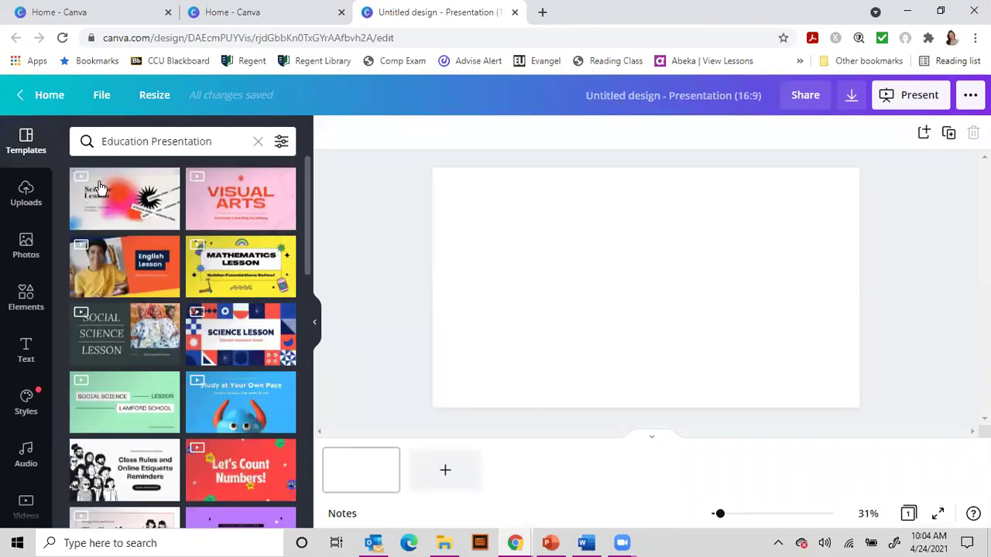
{"action": "left_click", "coordinate": [111, 207]}
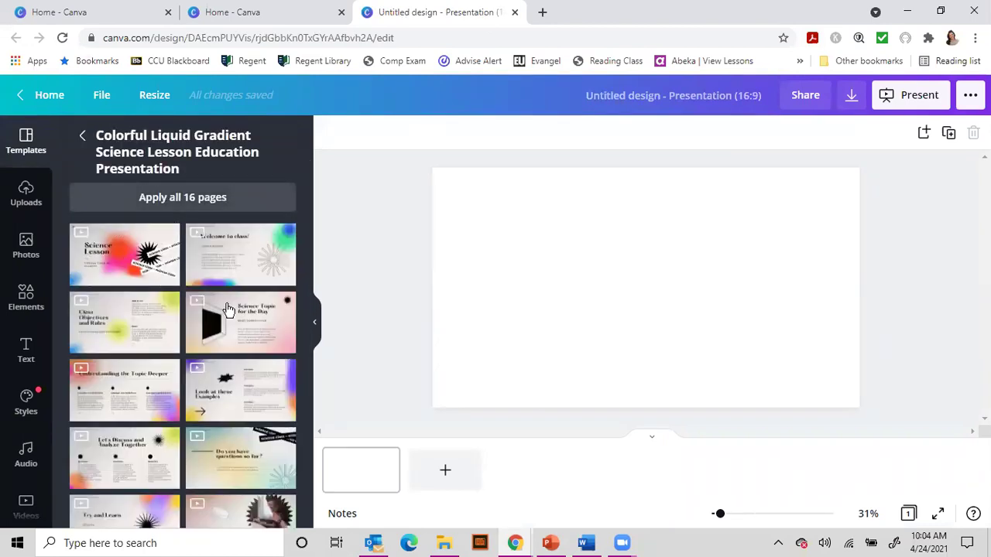
Apply all 16 template pages and retype the first slide's title as 'My Presentation'.
{"action": "left_click", "coordinate": [220, 204]}
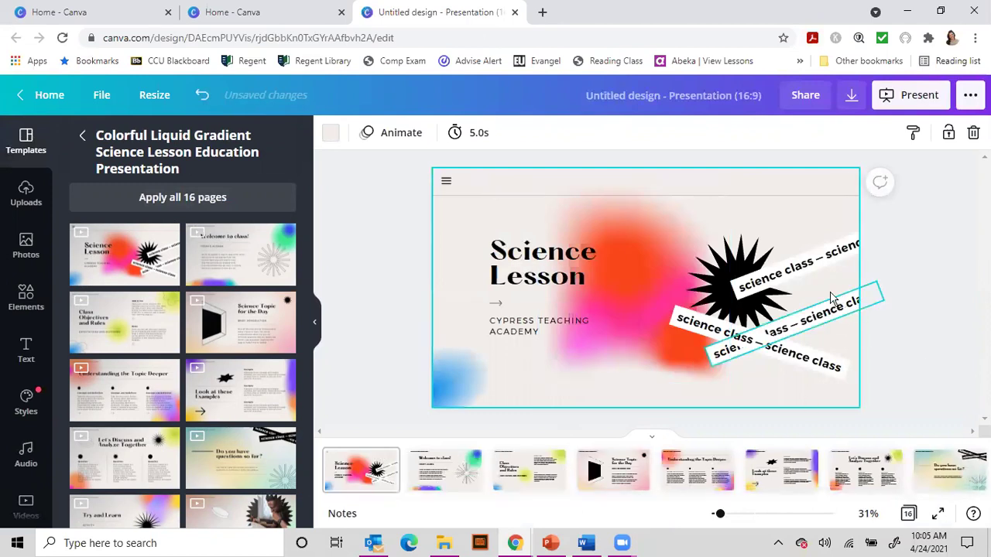
{"action": "left_click", "coordinate": [575, 282]}
{"action": "left_click", "coordinate": [576, 283]}
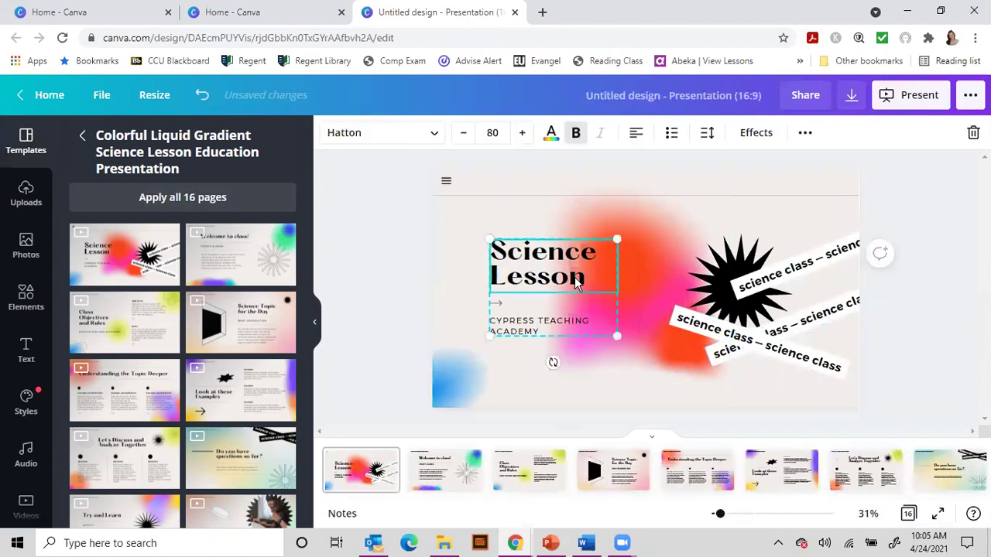
{"action": "left_click", "coordinate": [575, 280]}
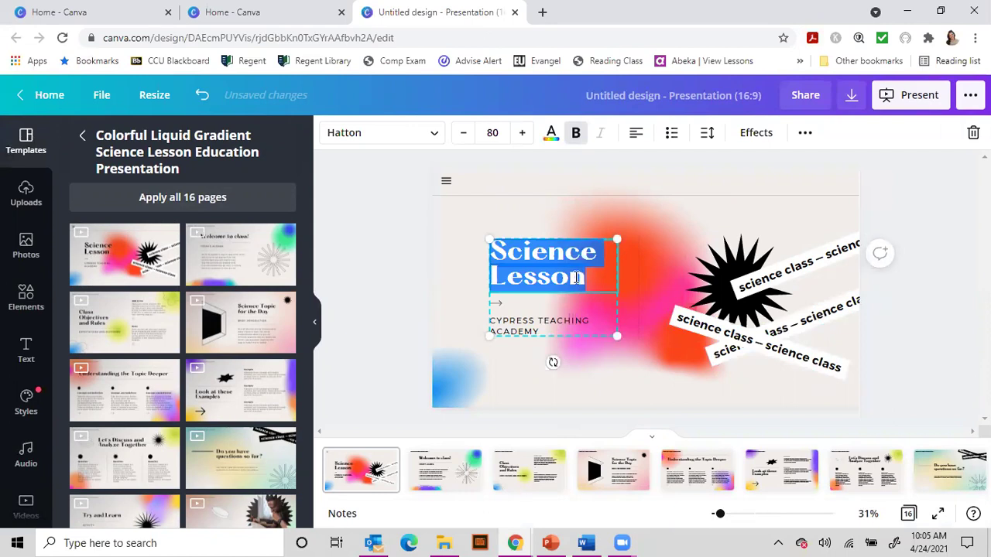
{"action": "type", "text": "My Presentation"}
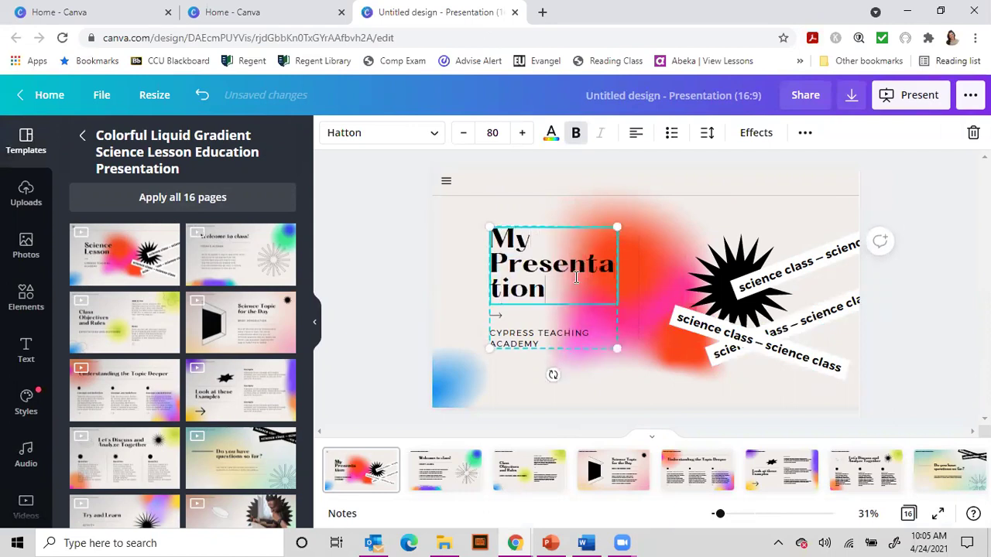
{"action": "left_click", "coordinate": [618, 304]}
Enlarge the title and subtitle block and set the title font size to 60.
{"action": "left_click", "coordinate": [499, 331]}
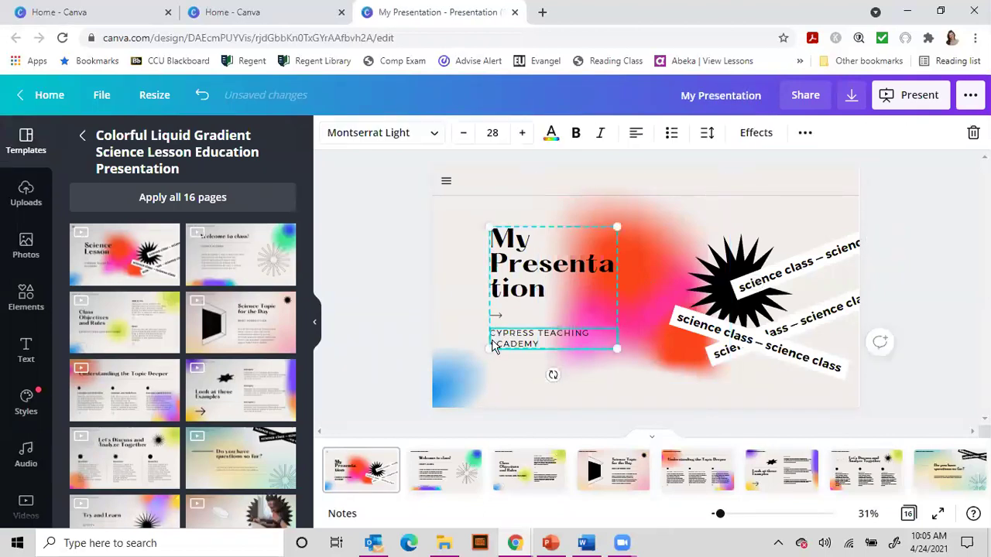
{"action": "left_click_drag", "start_coordinate": [485, 347], "coordinate": [469, 366]}
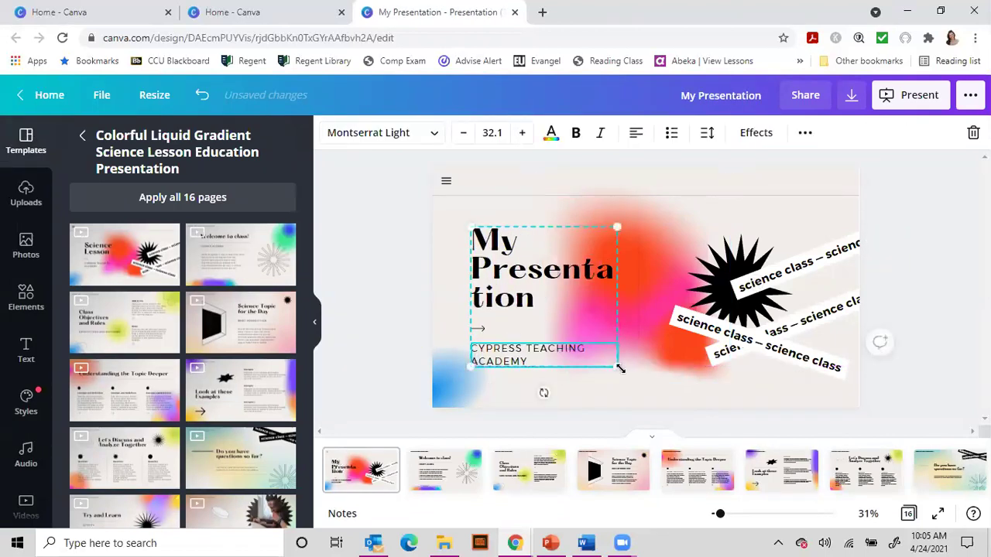
{"action": "mouse_move", "coordinate": [617, 366]}
{"action": "left_mouse_down"}
{"action": "mouse_move", "coordinate": [687, 384]}
{"action": "mouse_move", "coordinate": [663, 401]}
{"action": "mouse_move", "coordinate": [623, 374]}
{"action": "left_mouse_up"}
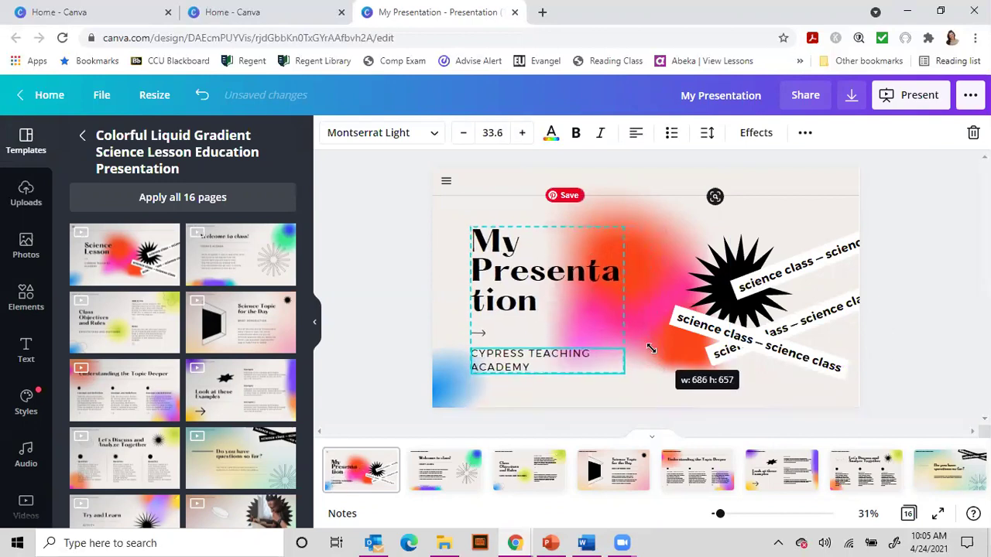
{"action": "left_click", "coordinate": [539, 313]}
{"action": "left_click_drag", "start_coordinate": [554, 312], "coordinate": [482, 238]}
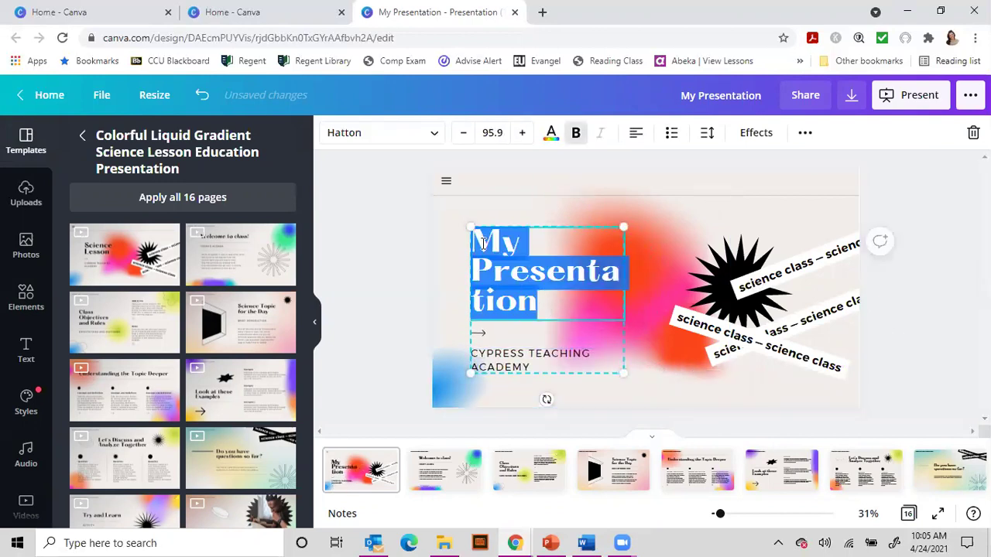
{"action": "left_click", "coordinate": [490, 132]}
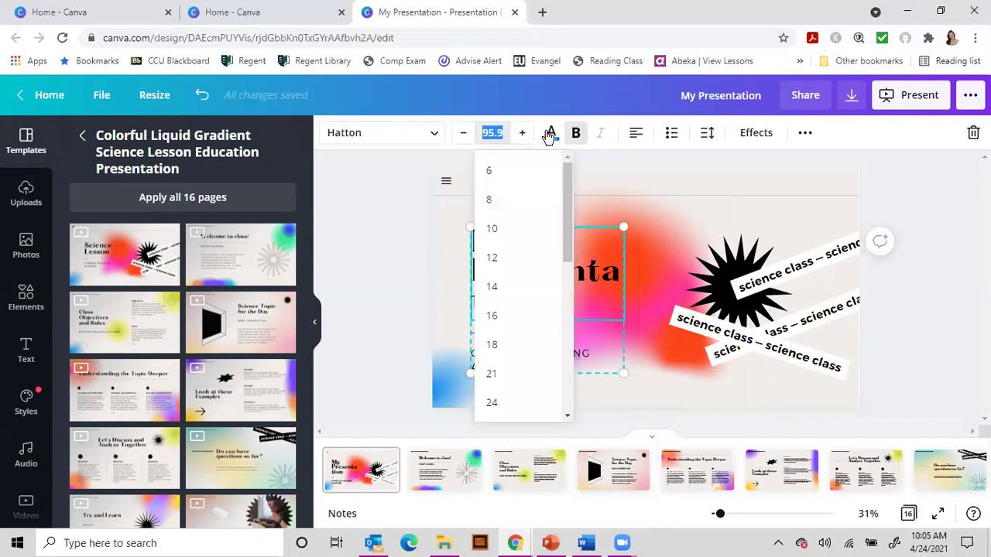
{"action": "type", "text": "60"}
{"action": "key", "text": "Return"}
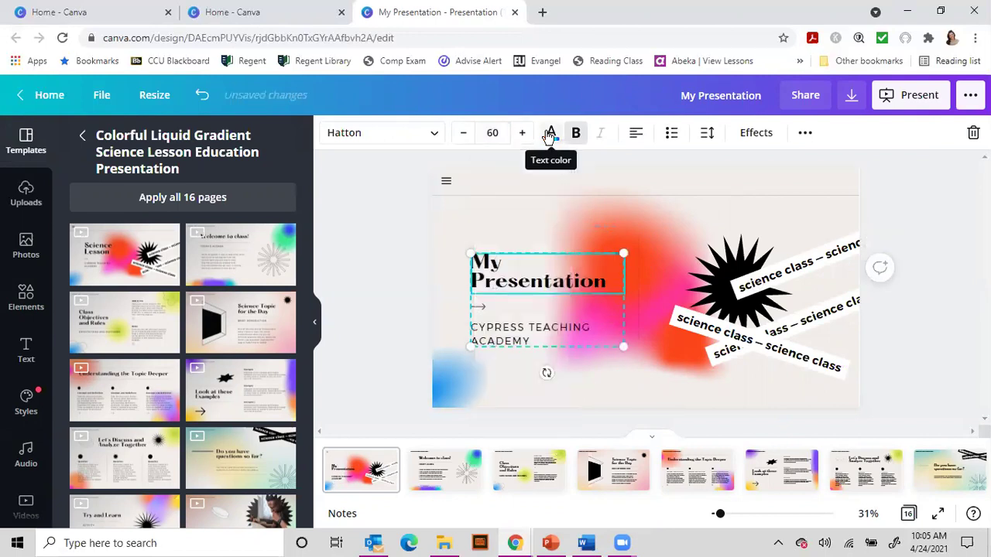
Replace the CYPRESS TEACHING ACADEMY subtitle with 'MY NAME HERE'.
{"action": "left_click", "coordinate": [526, 340]}
{"action": "double_click", "coordinate": [541, 338]}
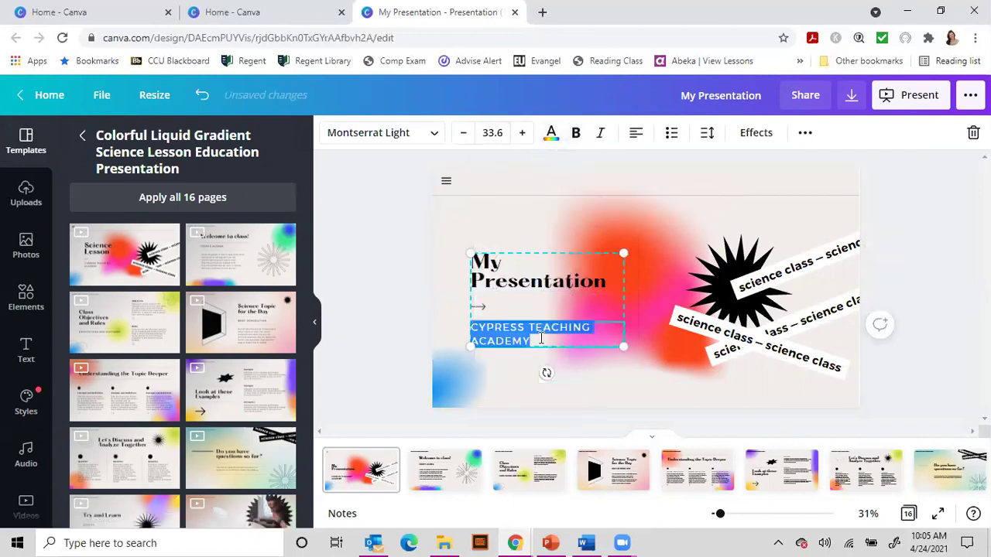
{"action": "type", "text": "MY NAME HER"}
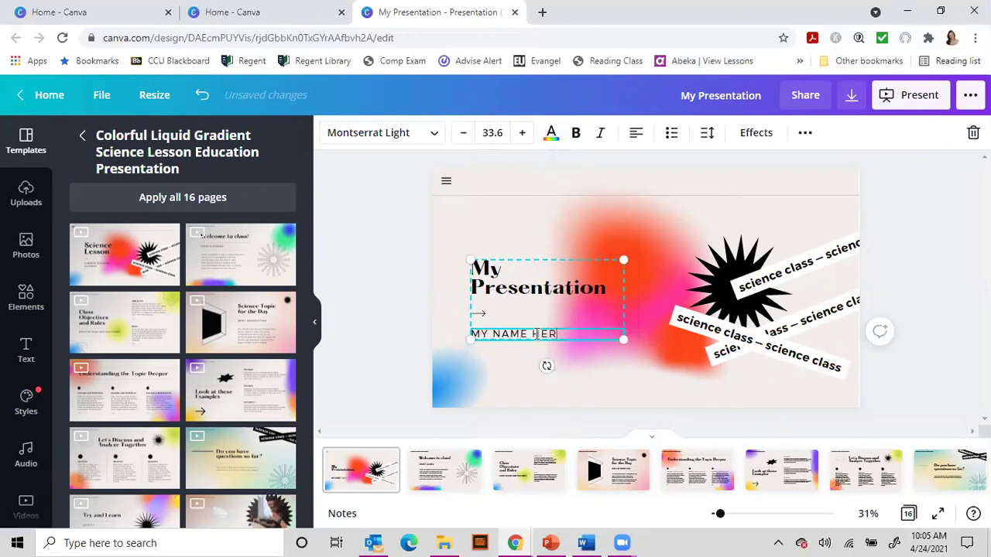
{"action": "type", "text": "E"}
Relabel the three rotated banners as Leadership, Followership and Culture & Climate.
{"action": "left_click", "coordinate": [770, 285]}
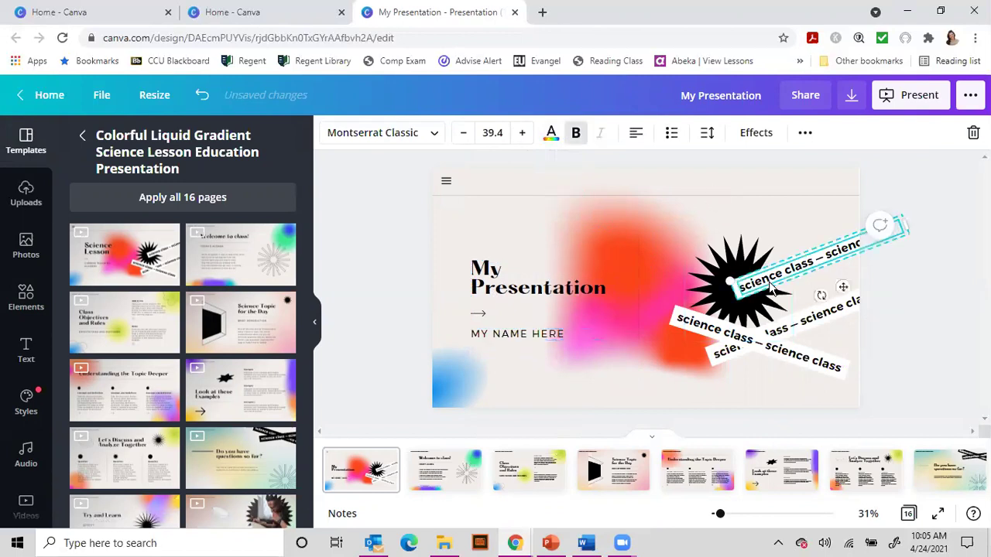
{"action": "double_click", "coordinate": [772, 286]}
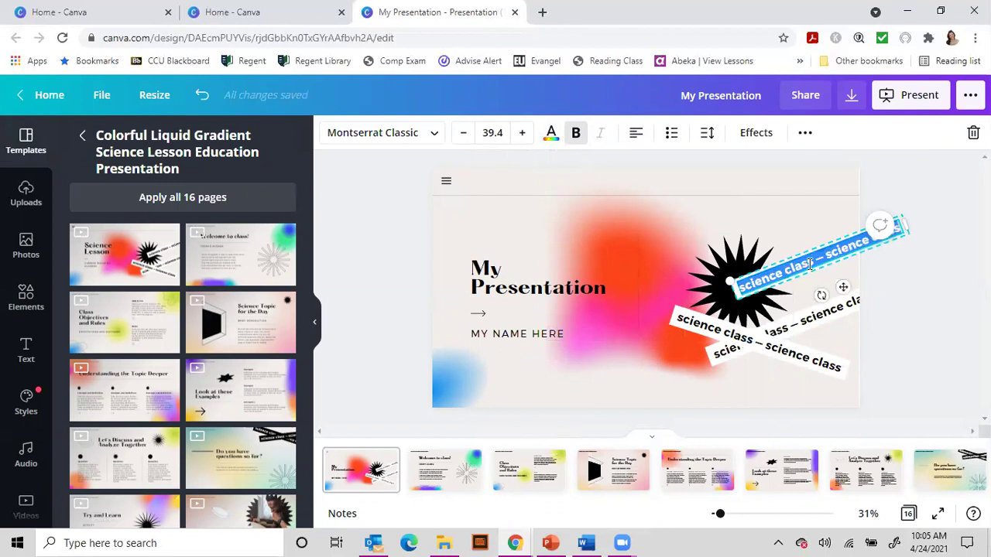
{"action": "type", "text": "Leadership"}
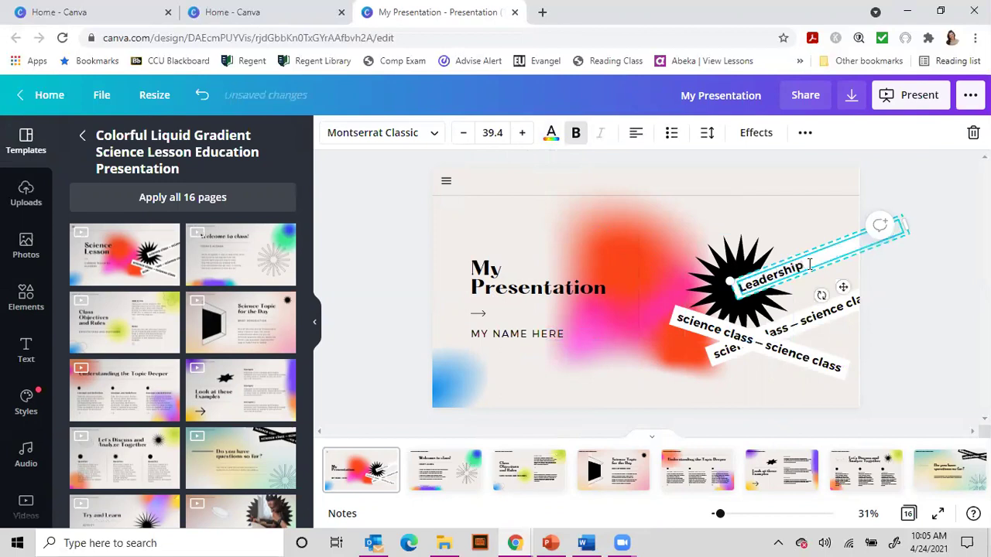
{"action": "double_click", "coordinate": [770, 343]}
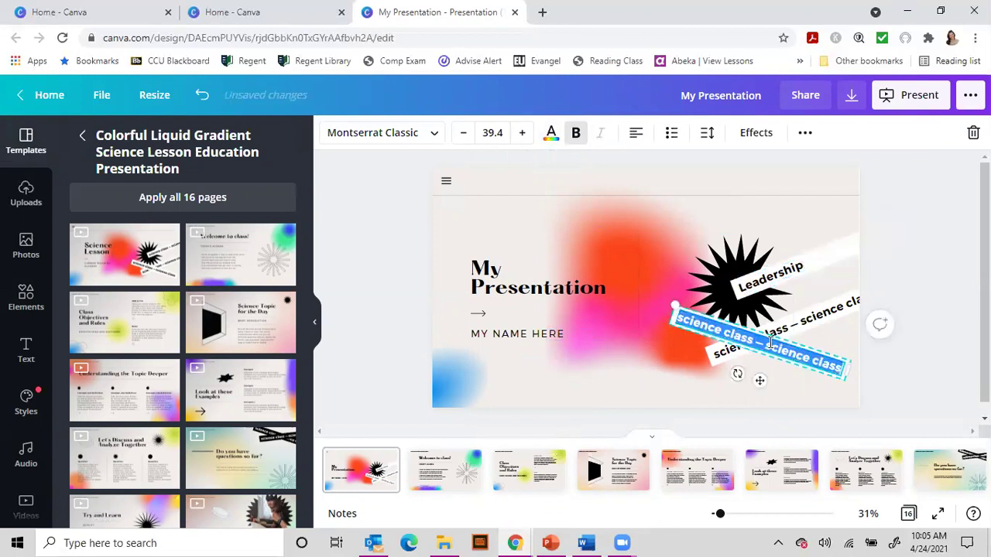
{"action": "type", "text": "Followership"}
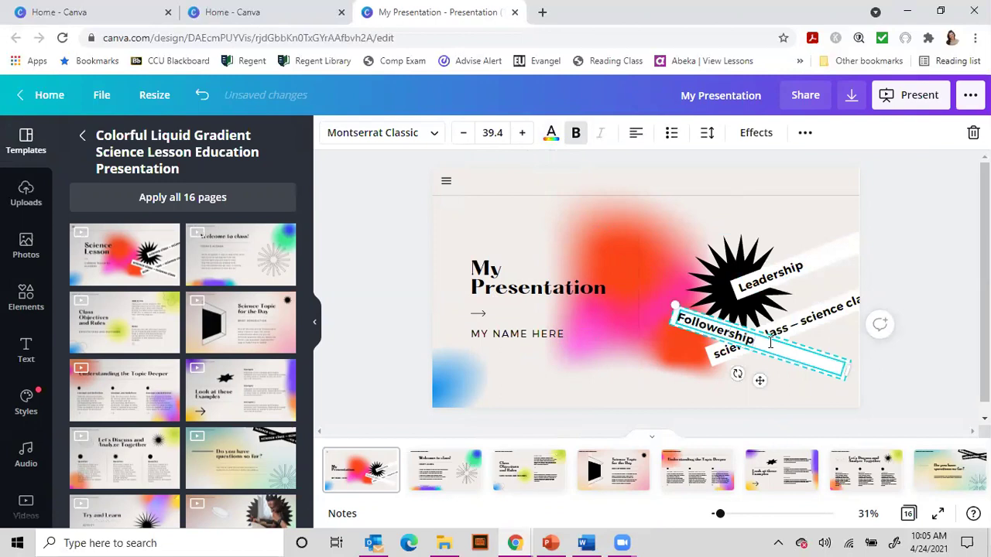
{"action": "left_click", "coordinate": [828, 313]}
{"action": "double_click", "coordinate": [828, 314]}
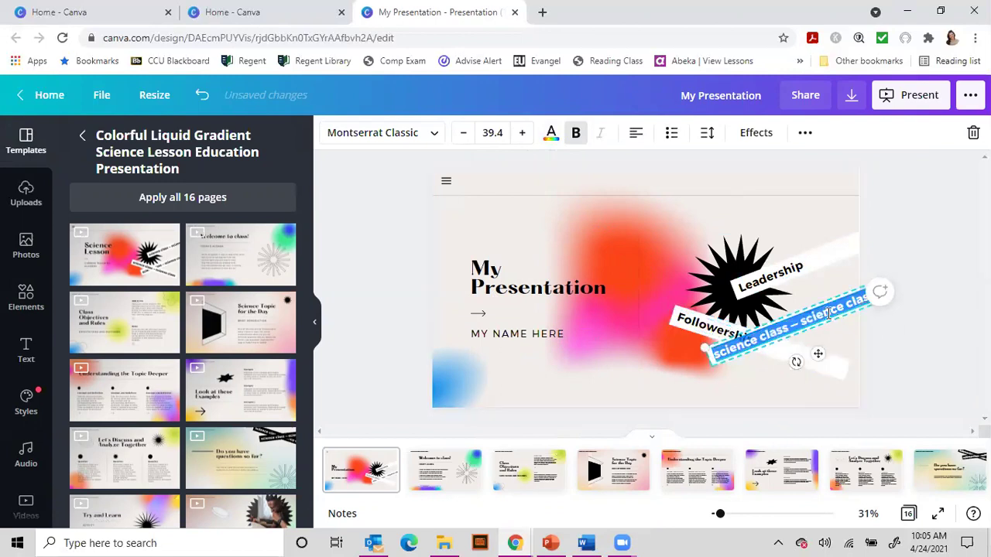
{"action": "type", "text": "C"}
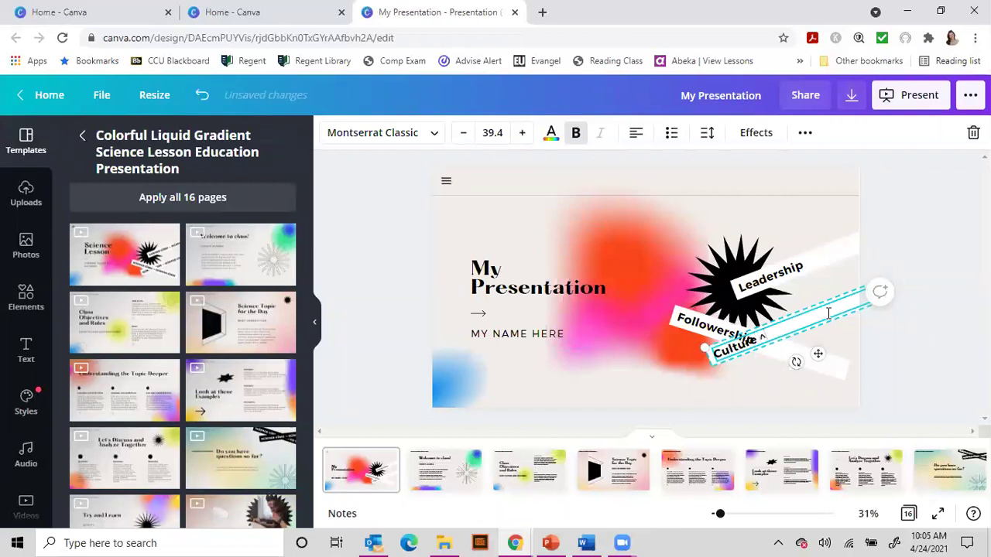
{"action": "type", "text": "ulture & Climate"}
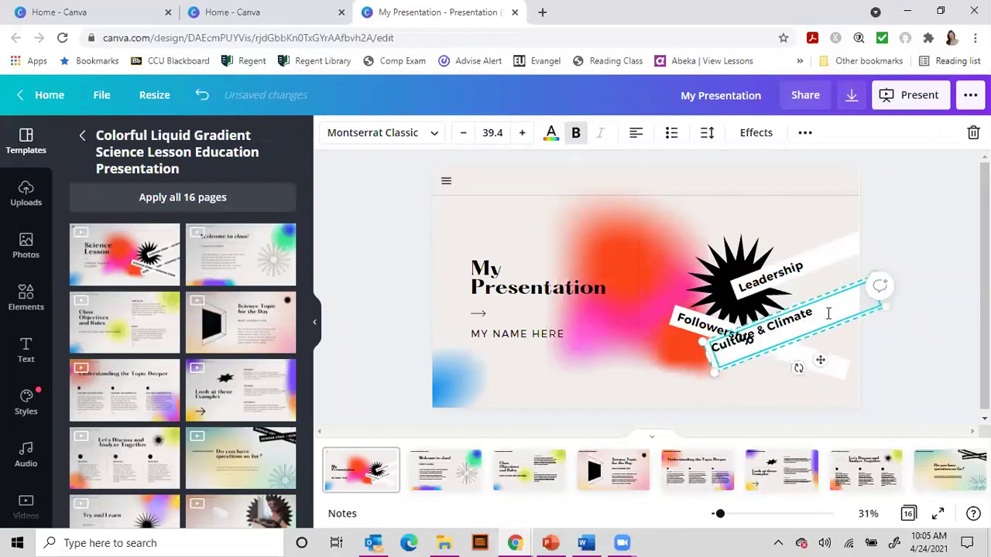
{"action": "left_click", "coordinate": [957, 270]}
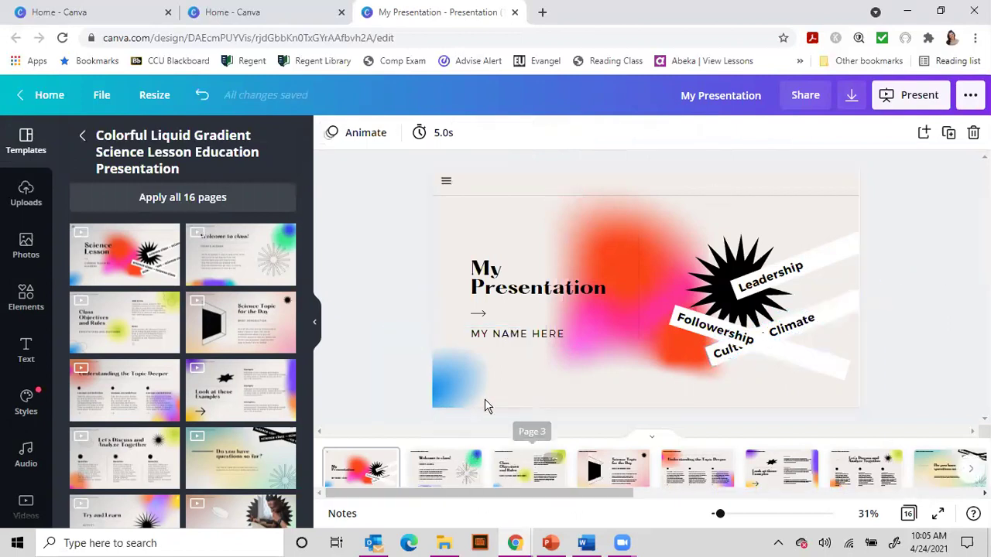
Scroll to slide 3, select the Rules box text, then return to the Canva home page.
{"action": "scroll", "coordinate": [930, 320], "scroll_direction": "down", "scroll_amount": 2}
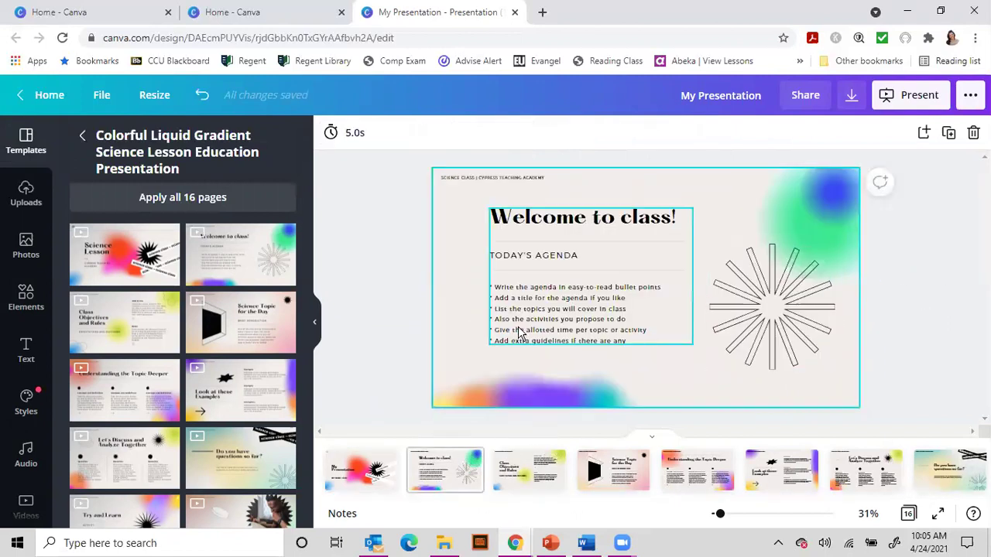
{"action": "scroll", "coordinate": [662, 332], "scroll_direction": "up", "scroll_amount": 2}
{"action": "scroll", "coordinate": [662, 329], "scroll_direction": "down", "scroll_amount": 2}
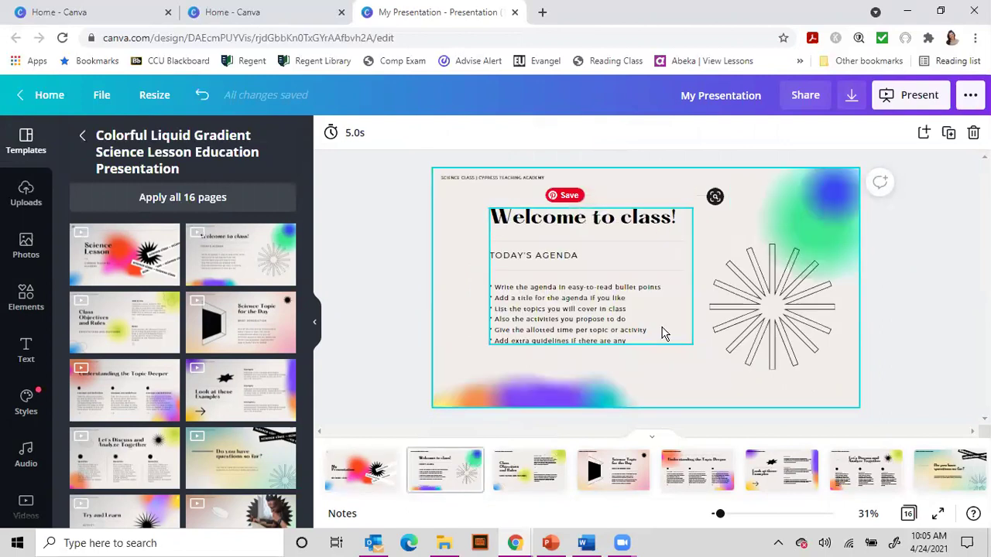
{"action": "scroll", "coordinate": [741, 333], "scroll_direction": "down", "scroll_amount": 2}
{"action": "left_click", "coordinate": [739, 334]}
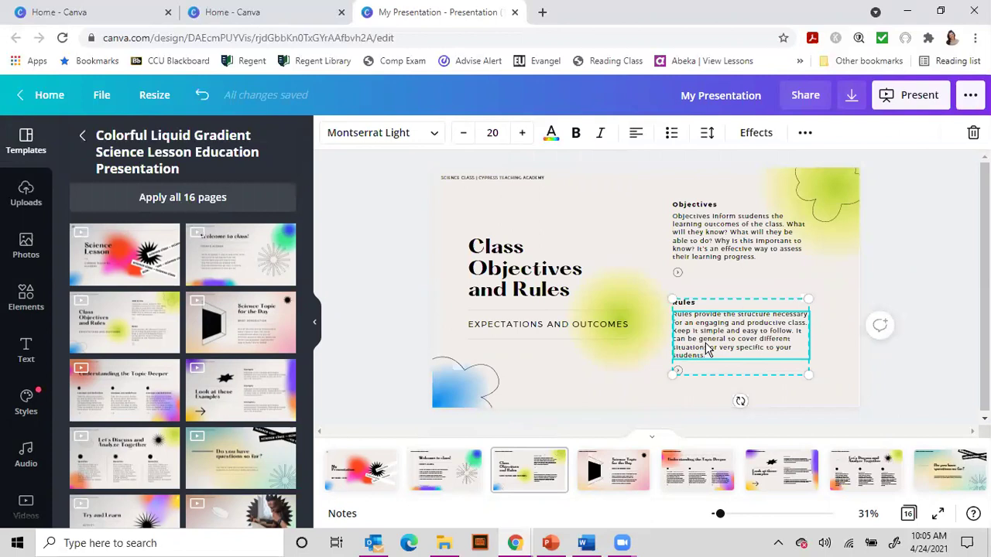
{"action": "left_click", "coordinate": [706, 340]}
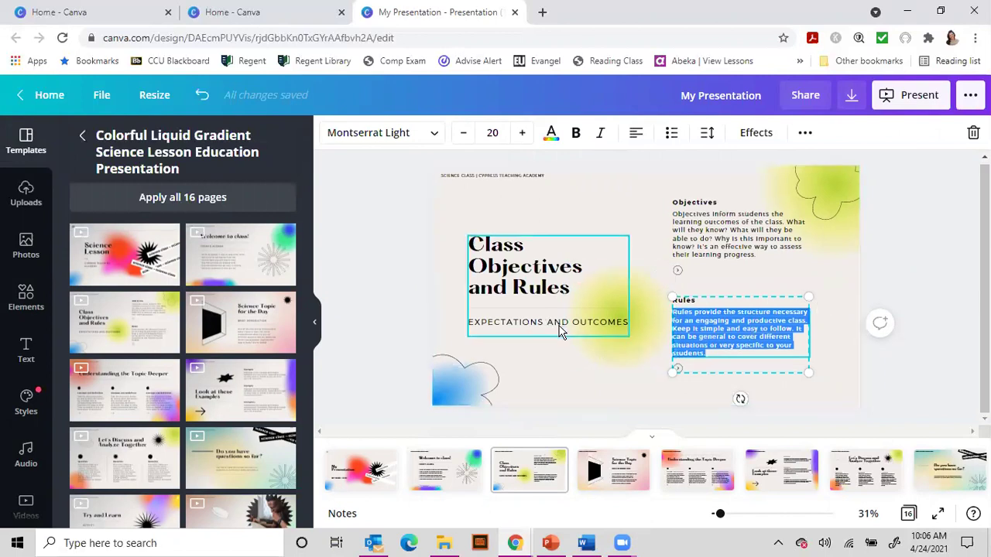
{"action": "left_click", "coordinate": [47, 94]}
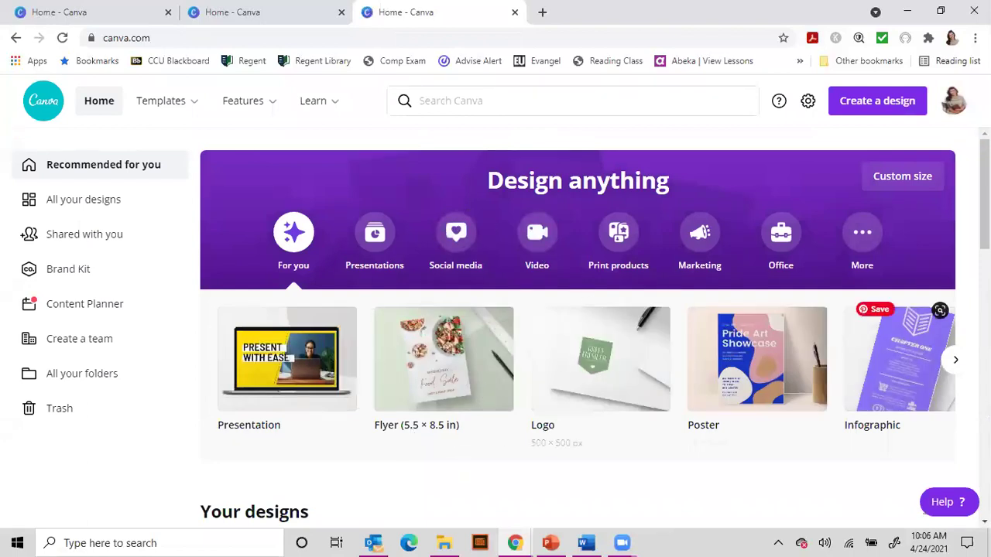
Page through the Design anything carousel until Proposal, Graph and Album Cover appear.
{"action": "left_click", "coordinate": [955, 360]}
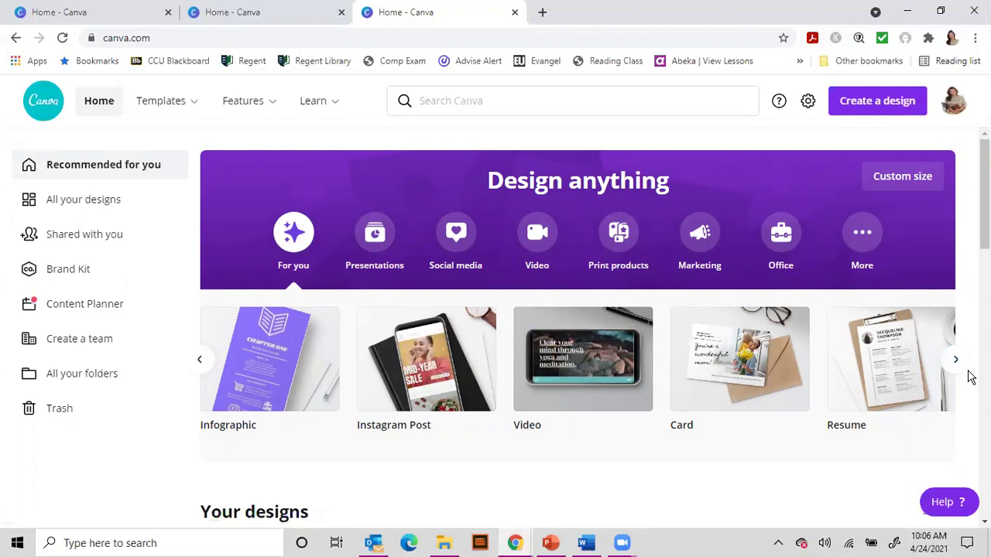
{"action": "left_click", "coordinate": [957, 364]}
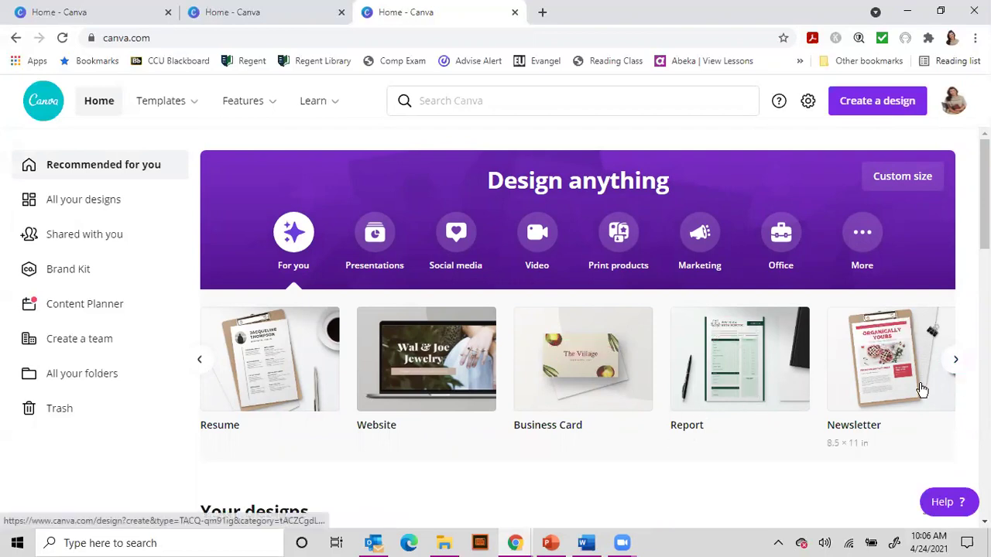
{"action": "left_click", "coordinate": [956, 364]}
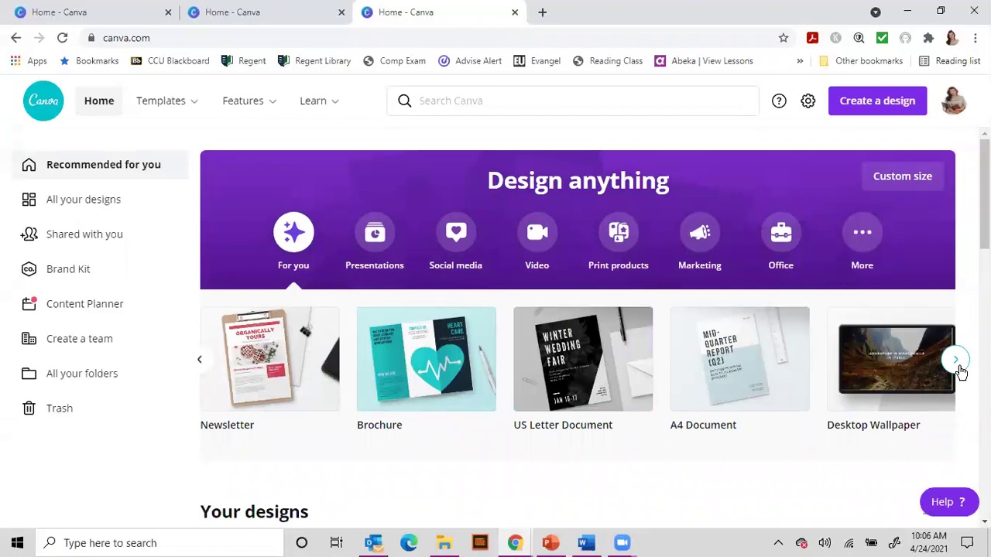
{"action": "left_click", "coordinate": [958, 368]}
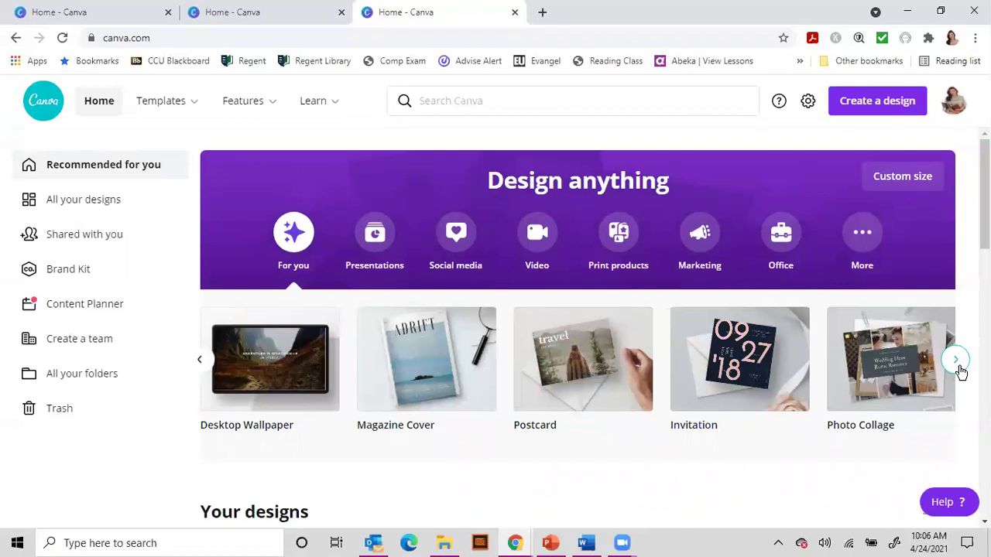
{"action": "left_click", "coordinate": [958, 363]}
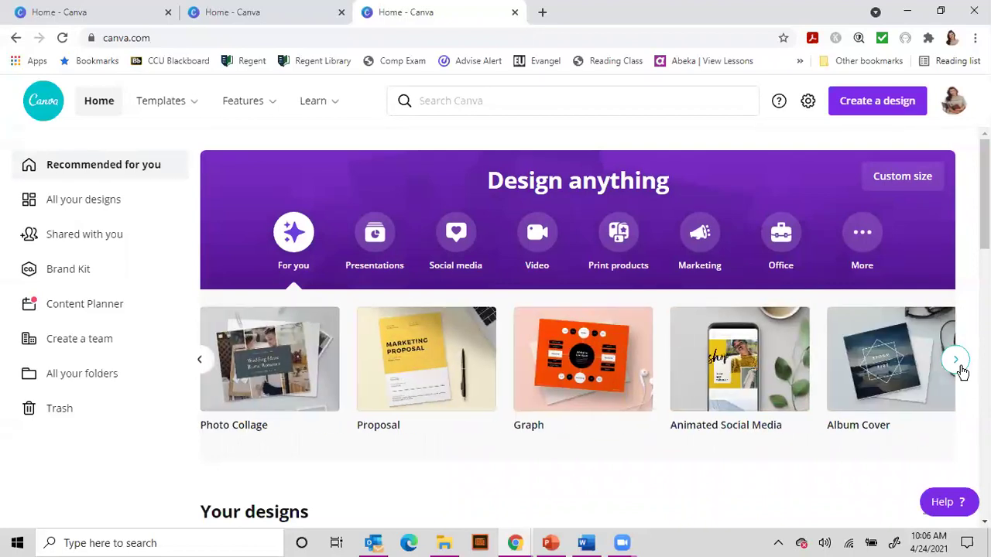
Search Canva for 'consulting report' and pick the plain Report suggestion to list its templates.
{"action": "left_click", "coordinate": [958, 364]}
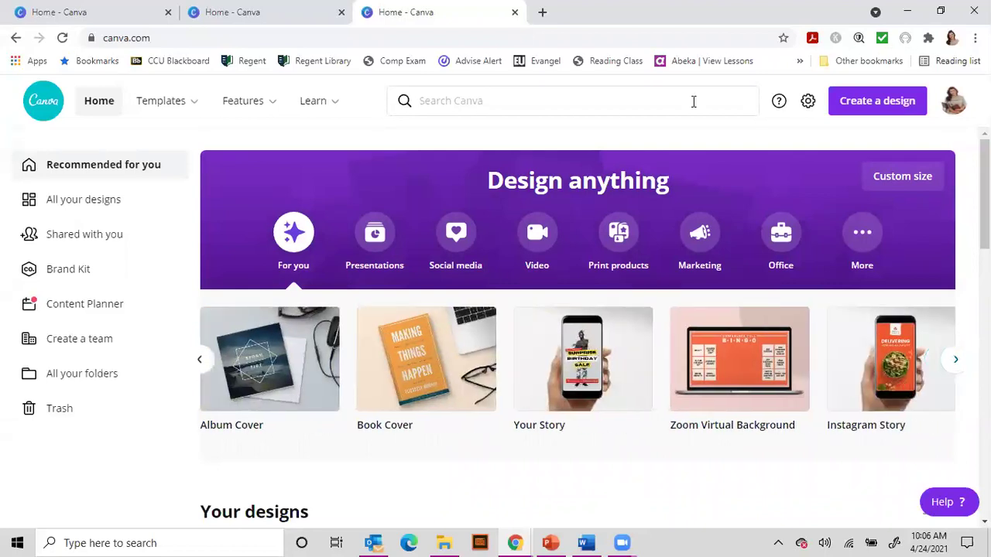
{"action": "left_click", "coordinate": [641, 96]}
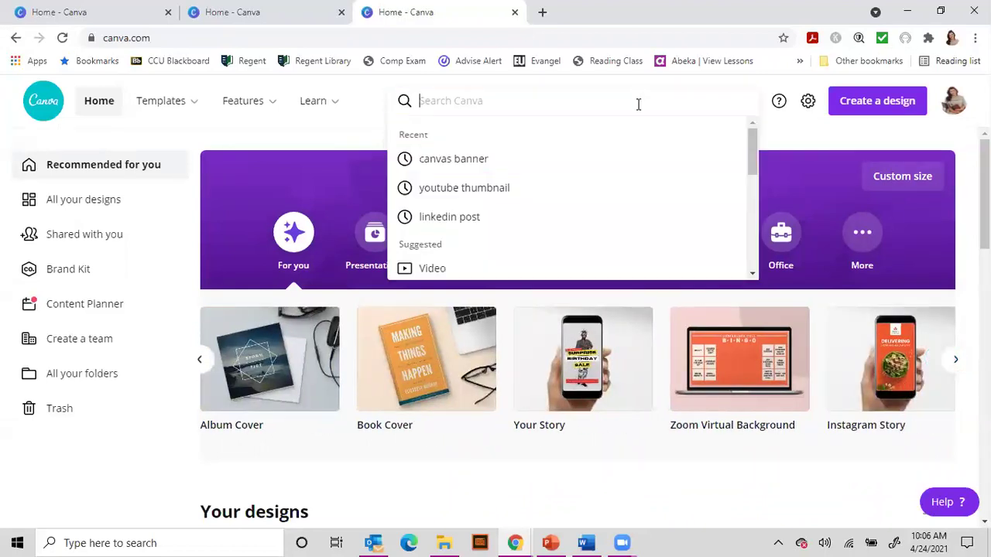
{"action": "type", "text": "consulting repor"}
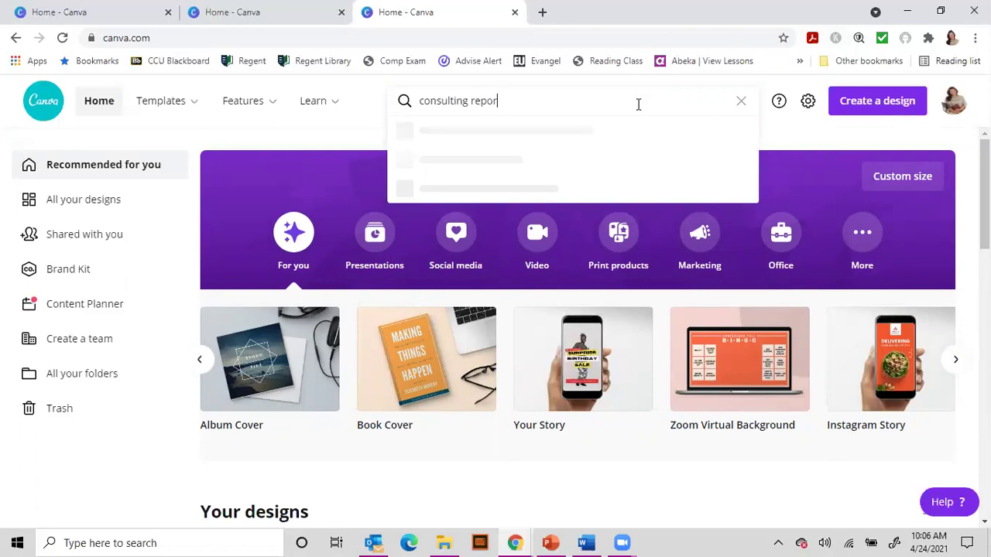
{"action": "type", "text": "t"}
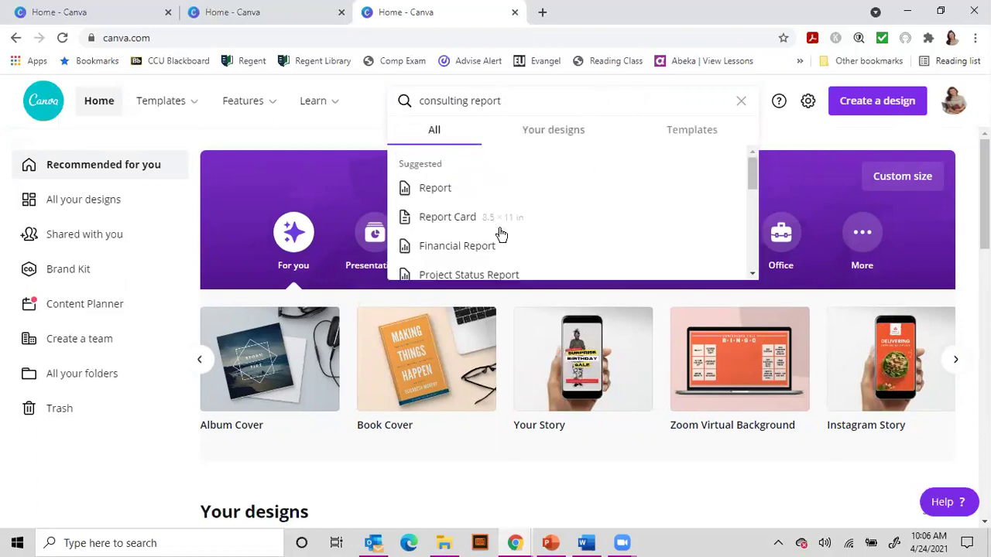
{"action": "scroll", "coordinate": [504, 261], "scroll_direction": "down", "scroll_amount": 1}
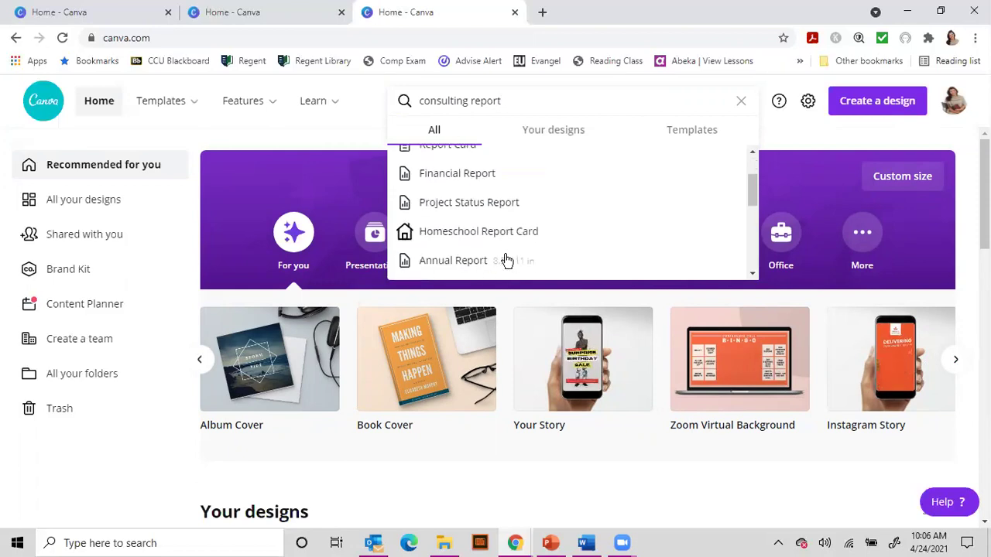
{"action": "scroll", "coordinate": [504, 251], "scroll_direction": "down", "scroll_amount": 1}
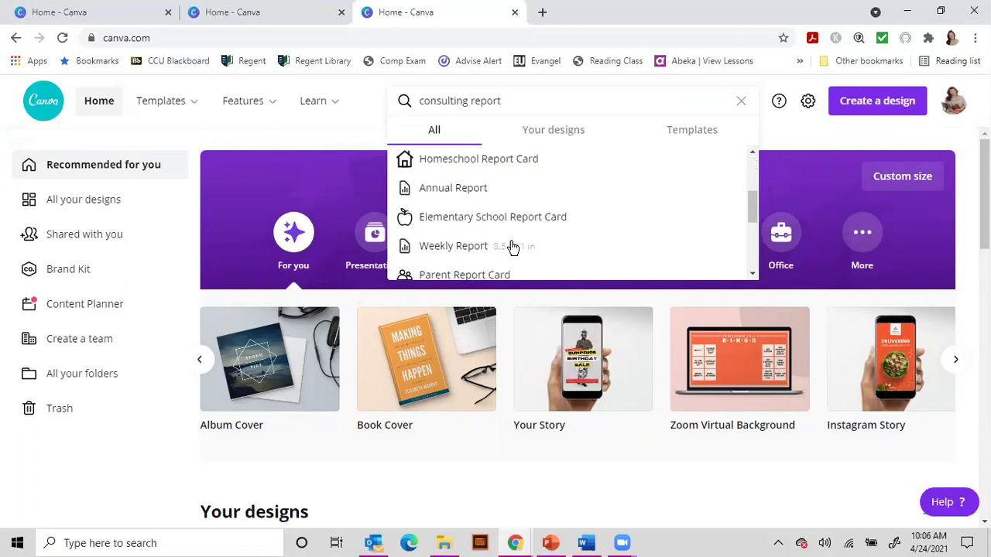
{"action": "scroll", "coordinate": [512, 246], "scroll_direction": "down", "scroll_amount": 2}
{"action": "scroll", "coordinate": [510, 245], "scroll_direction": "up", "scroll_amount": 5}
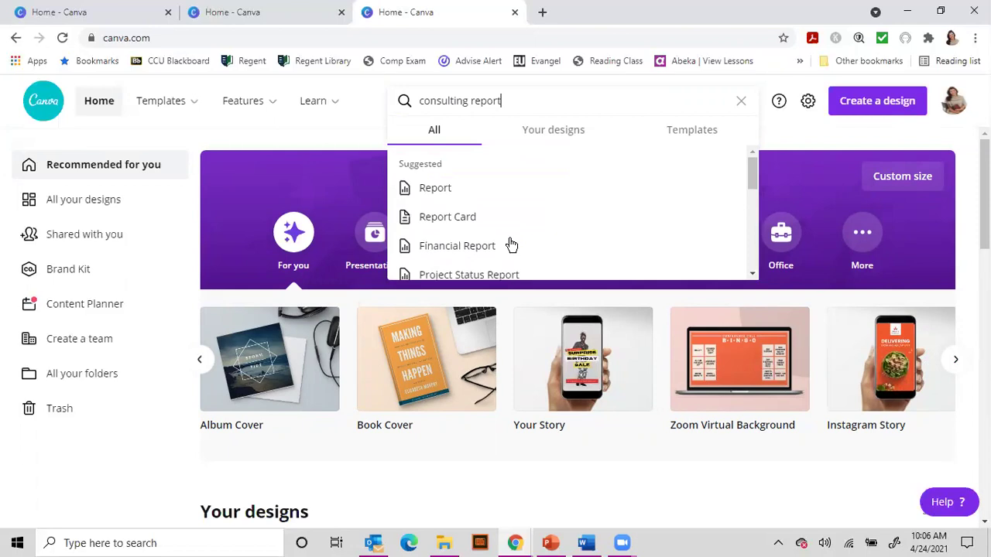
{"action": "left_click", "coordinate": [437, 193]}
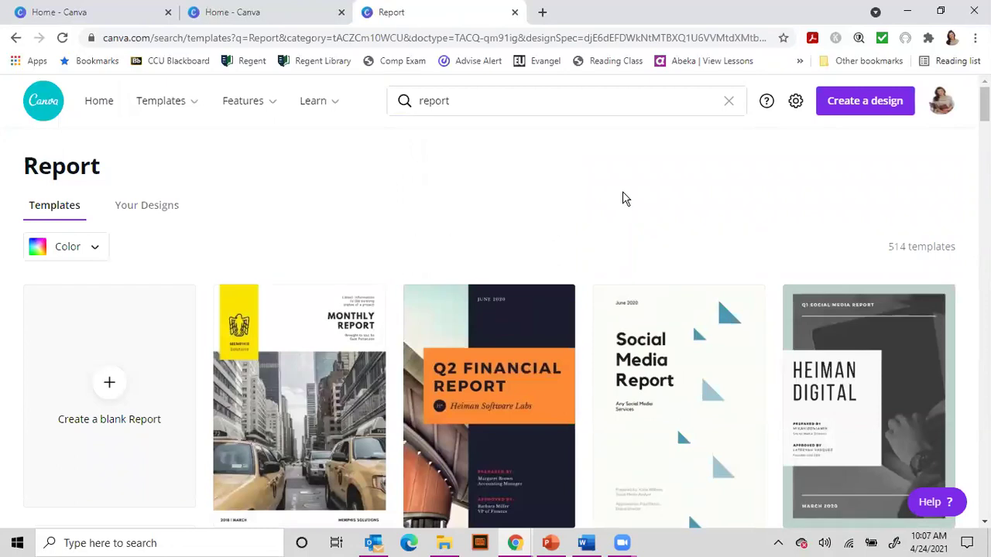
Scroll the Report results down to the orange A&B Holdings Monthly Report template.
{"action": "scroll", "coordinate": [633, 195], "scroll_direction": "down", "scroll_amount": 1}
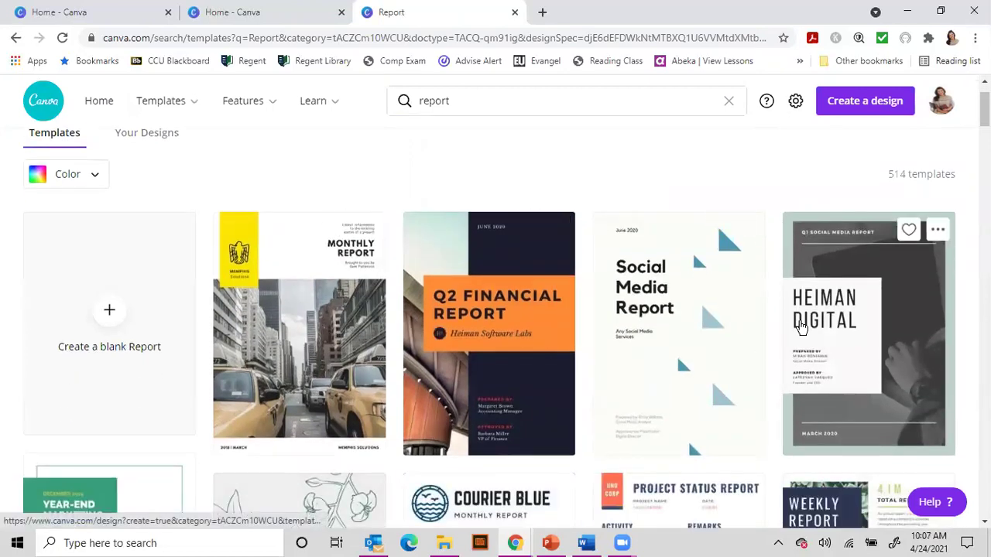
{"action": "scroll", "coordinate": [791, 319], "scroll_direction": "down", "scroll_amount": 2}
{"action": "scroll", "coordinate": [791, 319], "scroll_direction": "down", "scroll_amount": 3}
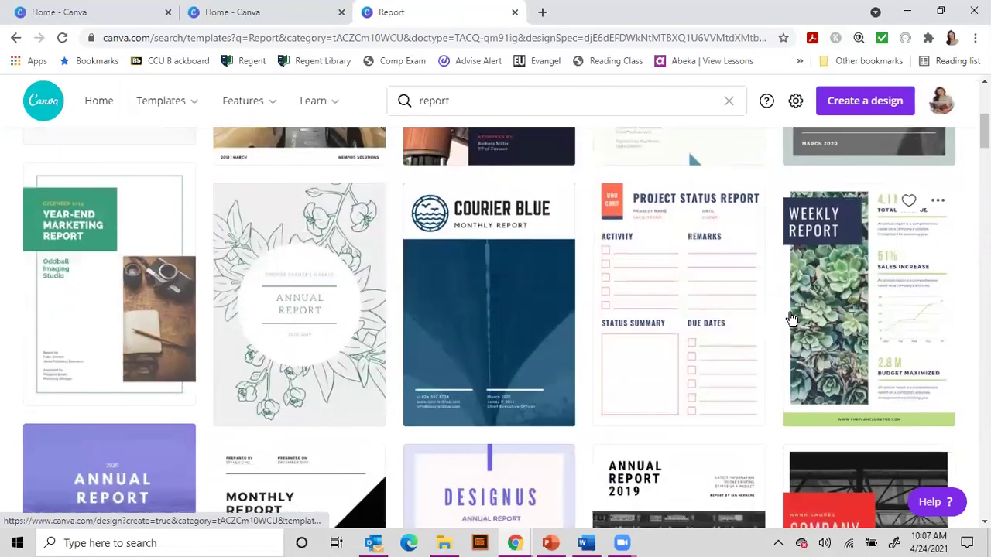
{"action": "scroll", "coordinate": [791, 319], "scroll_direction": "down", "scroll_amount": 2}
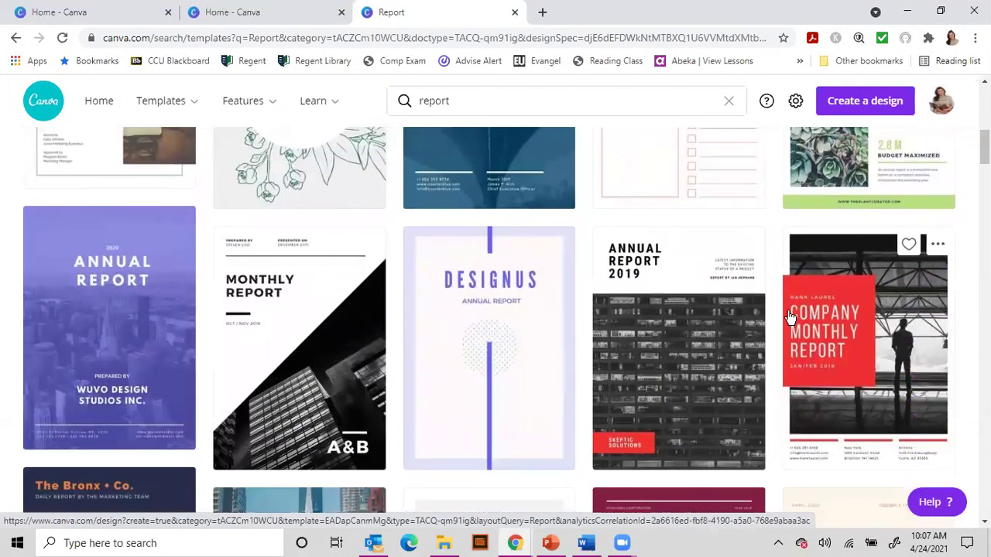
{"action": "scroll", "coordinate": [791, 317], "scroll_direction": "down", "scroll_amount": 1}
{"action": "scroll", "coordinate": [788, 317], "scroll_direction": "down", "scroll_amount": 4}
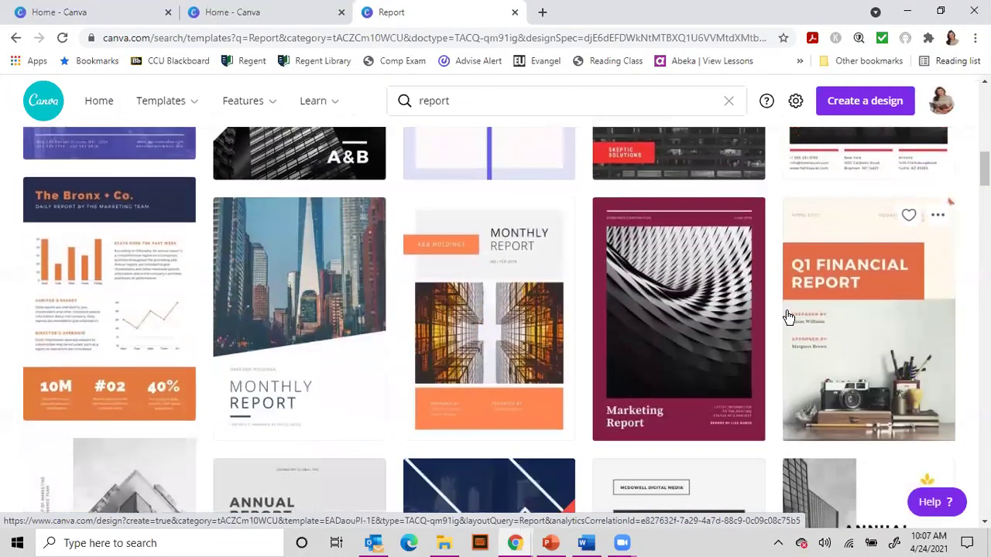
{"action": "scroll", "coordinate": [786, 315], "scroll_direction": "up", "scroll_amount": 1}
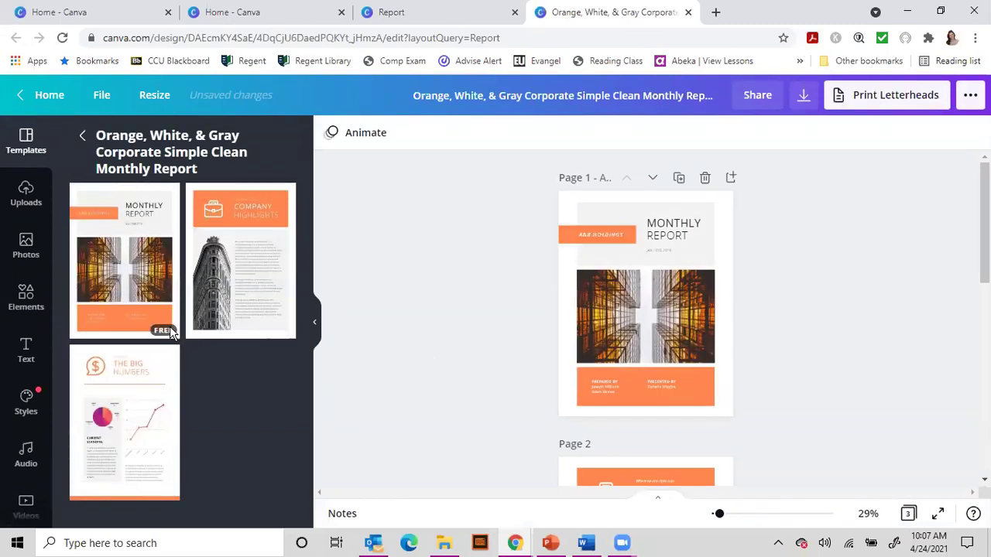
Drop Company Highlights onto page 4, then add pages 5–6 with Company Highlights and Big Numbers.
{"action": "scroll", "coordinate": [598, 347], "scroll_direction": "down", "scroll_amount": 5}
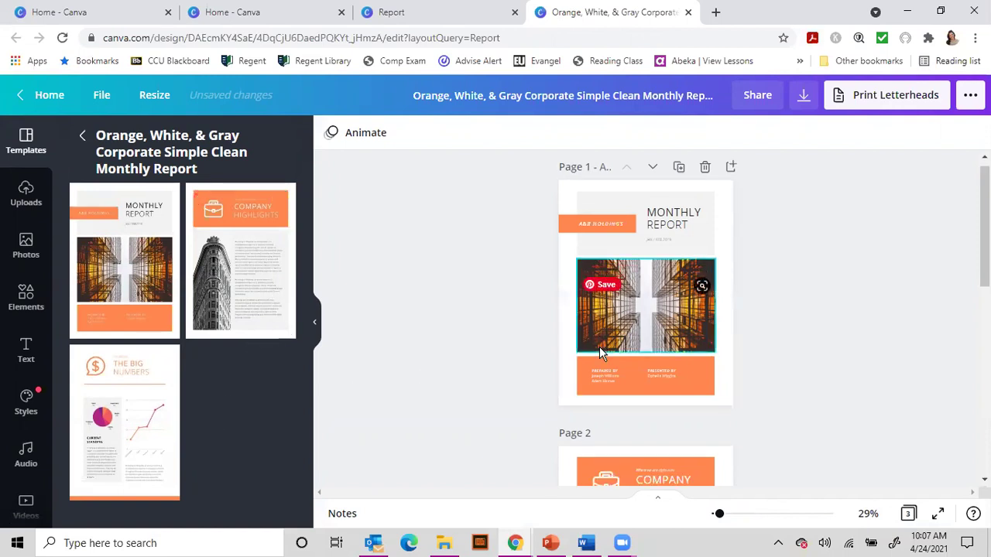
{"action": "scroll", "coordinate": [631, 352], "scroll_direction": "down", "scroll_amount": 3}
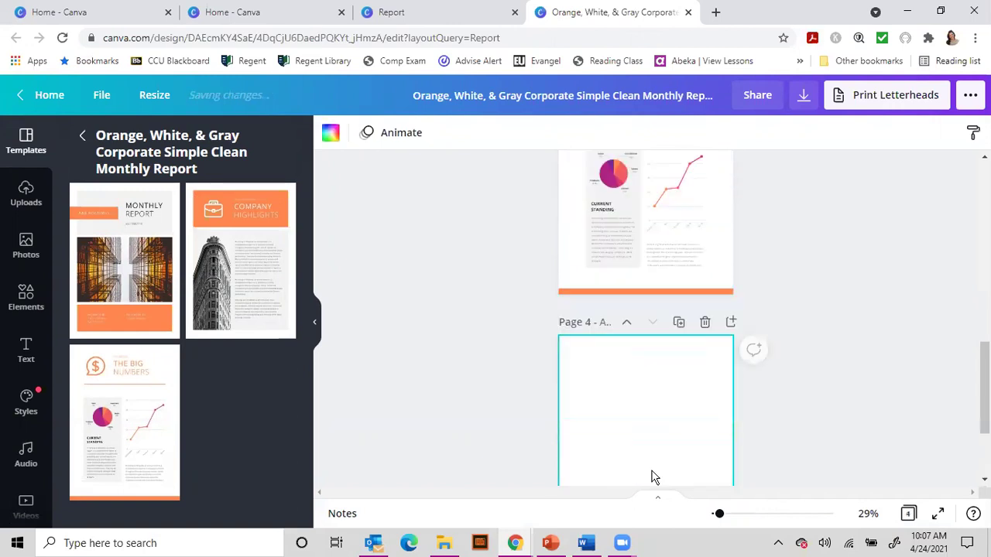
{"action": "left_click_drag", "start_coordinate": [380, 303], "coordinate": [623, 332]}
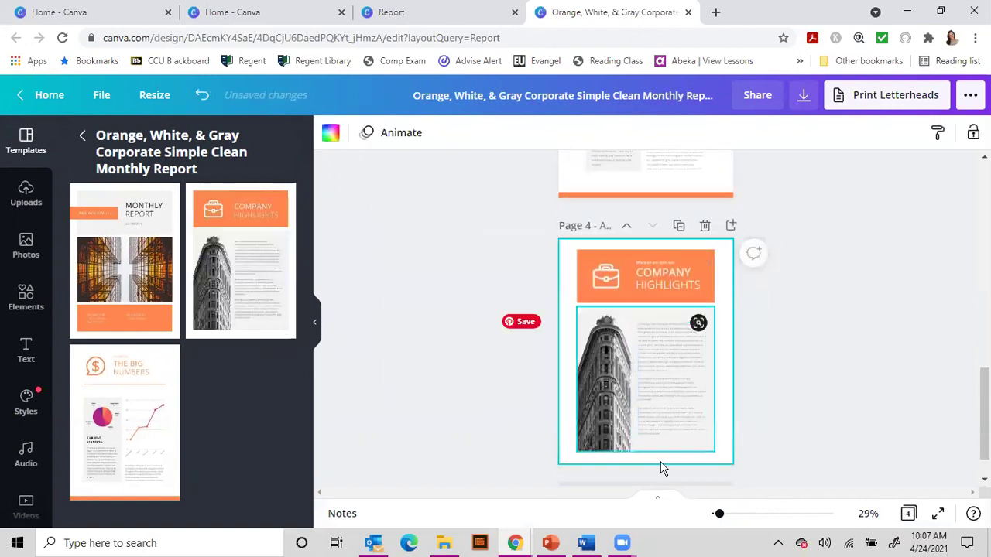
{"action": "scroll", "coordinate": [741, 426], "scroll_direction": "down", "scroll_amount": 1}
{"action": "left_click", "coordinate": [645, 449]}
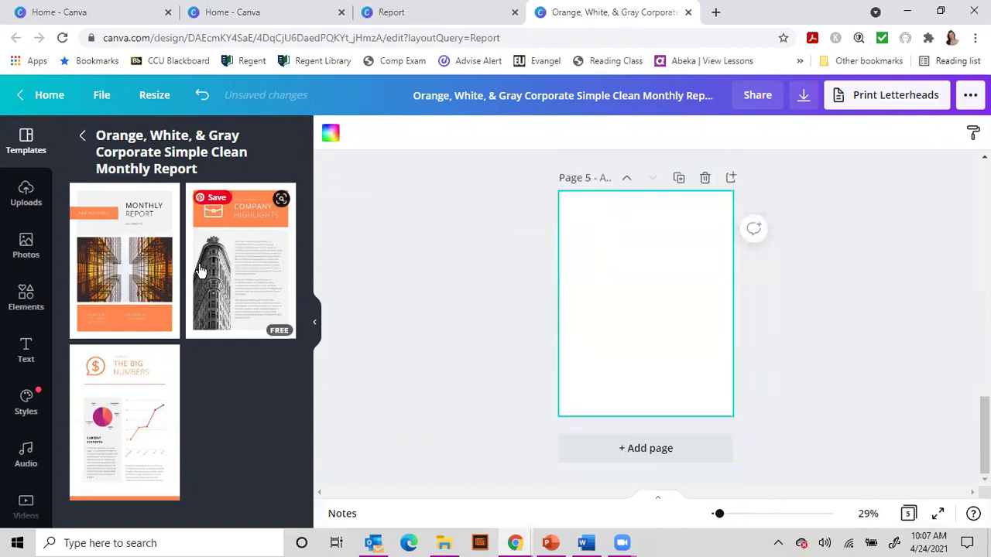
{"action": "left_click_drag", "start_coordinate": [240, 263], "coordinate": [616, 309]}
{"action": "left_click", "coordinate": [645, 449]}
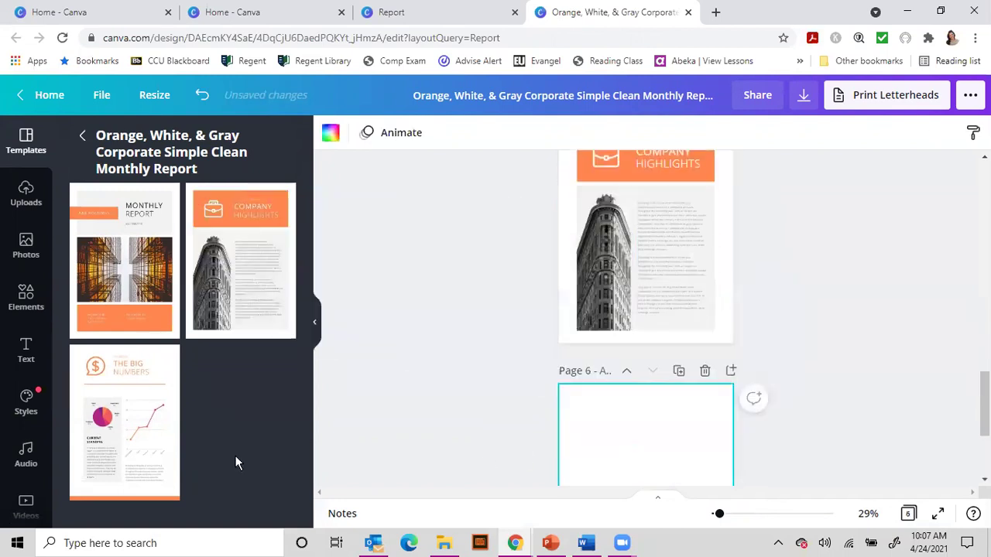
{"action": "left_click_drag", "start_coordinate": [154, 431], "coordinate": [673, 360]}
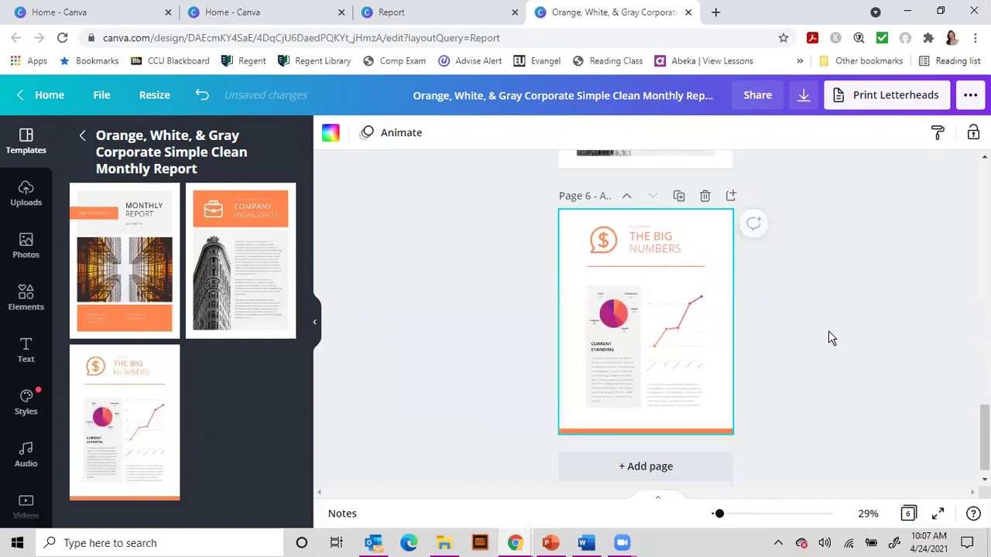
{"action": "scroll", "coordinate": [828, 333], "scroll_direction": "up", "scroll_amount": 15}
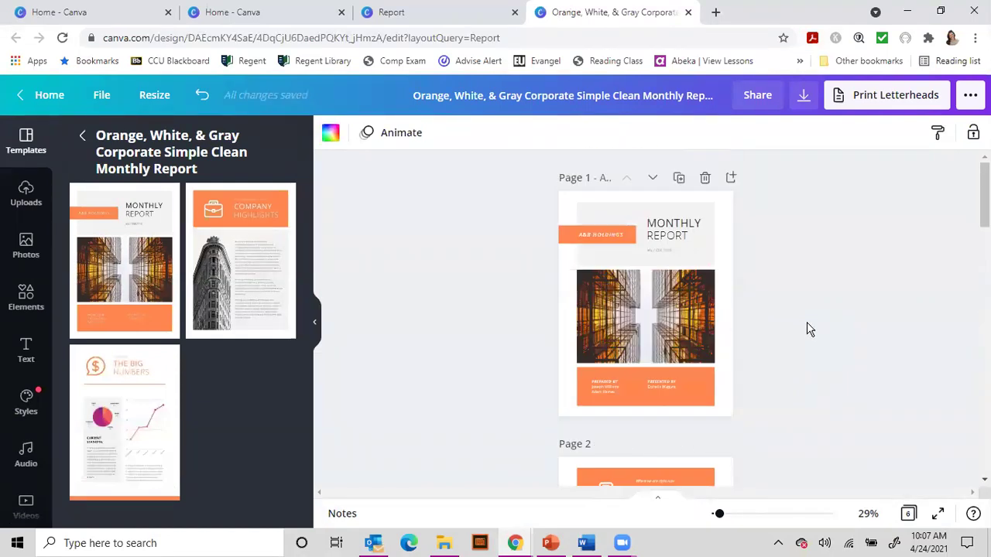
Search stock photos for 'conference' and drop the microphone image into page 2's building photo.
{"action": "scroll", "coordinate": [760, 301], "scroll_direction": "down", "scroll_amount": 2}
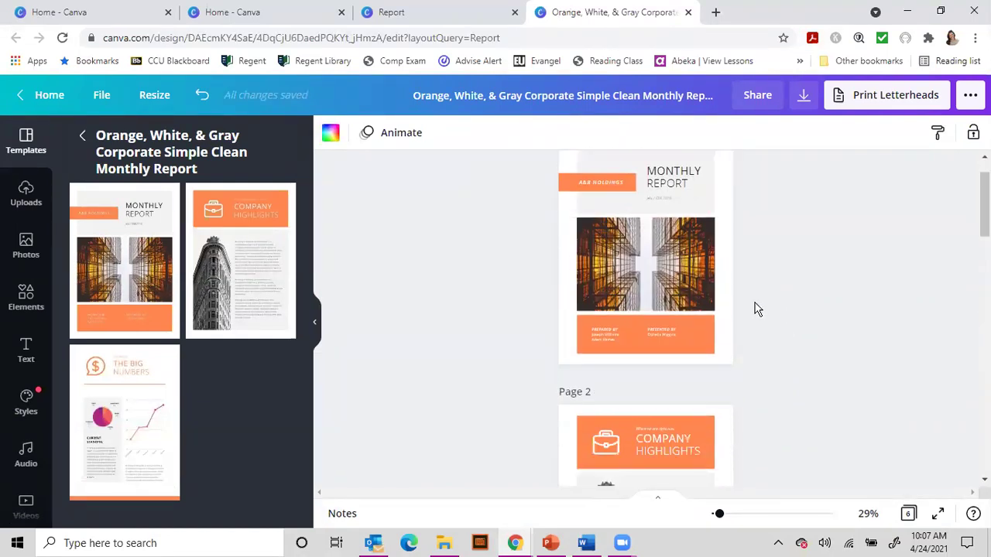
{"action": "scroll", "coordinate": [845, 287], "scroll_direction": "down", "scroll_amount": 6}
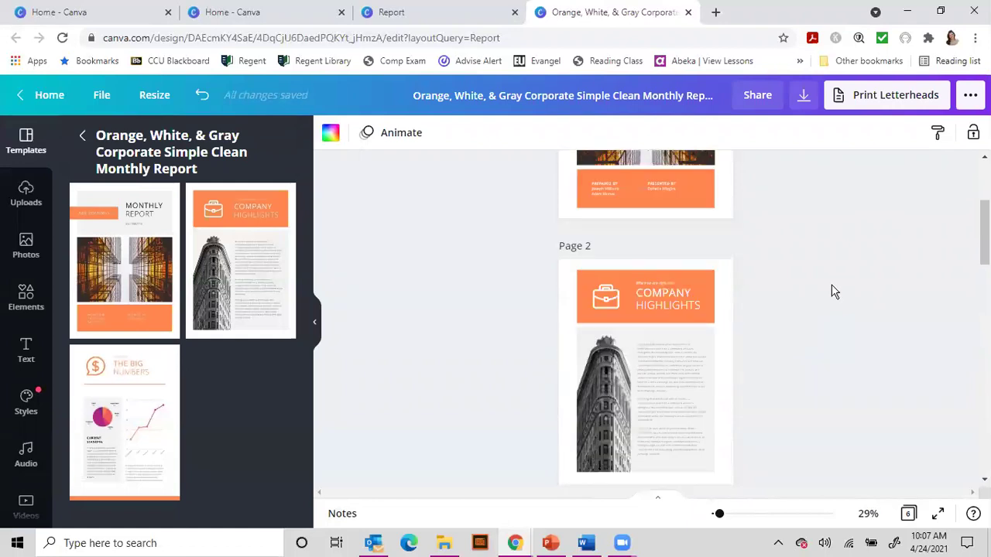
{"action": "left_click", "coordinate": [612, 333]}
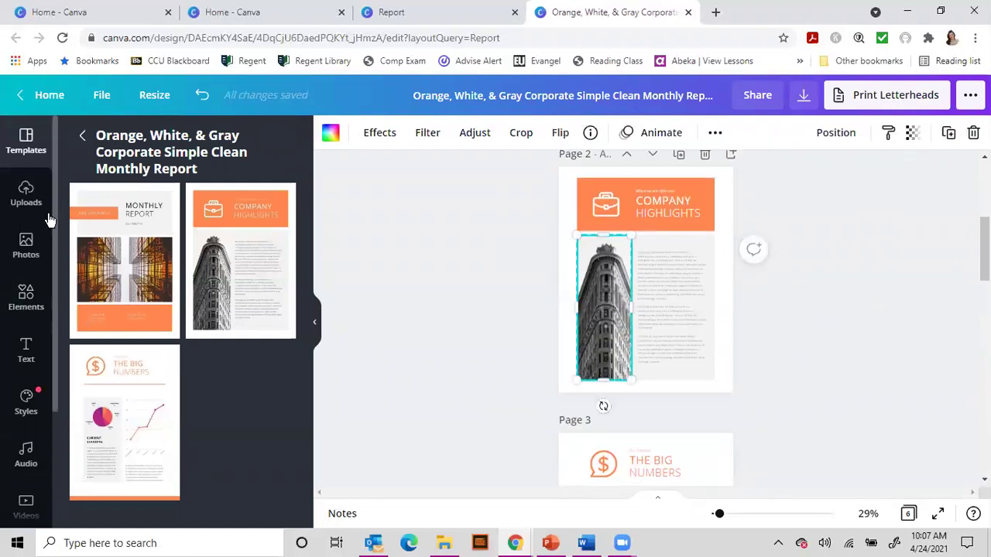
{"action": "left_click", "coordinate": [29, 254]}
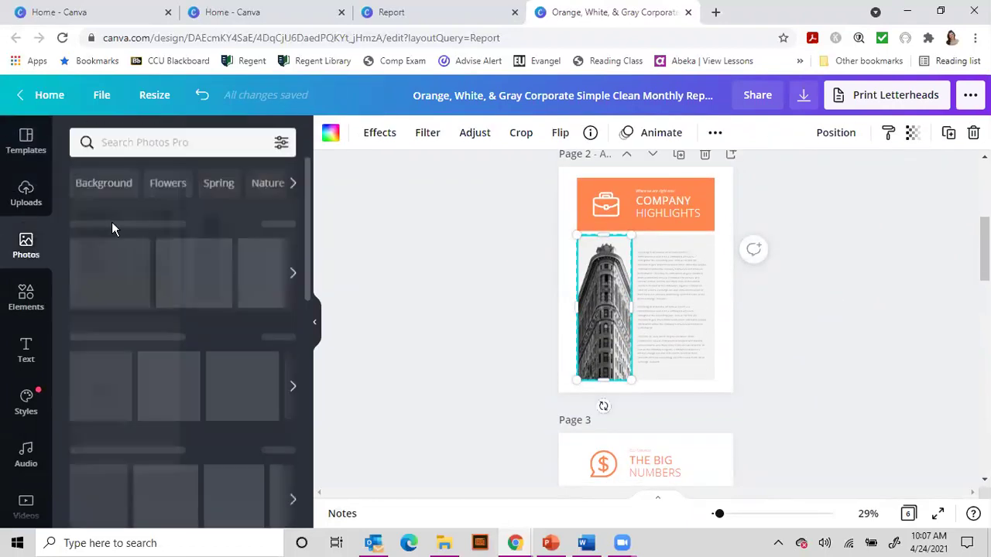
{"action": "left_click", "coordinate": [171, 147]}
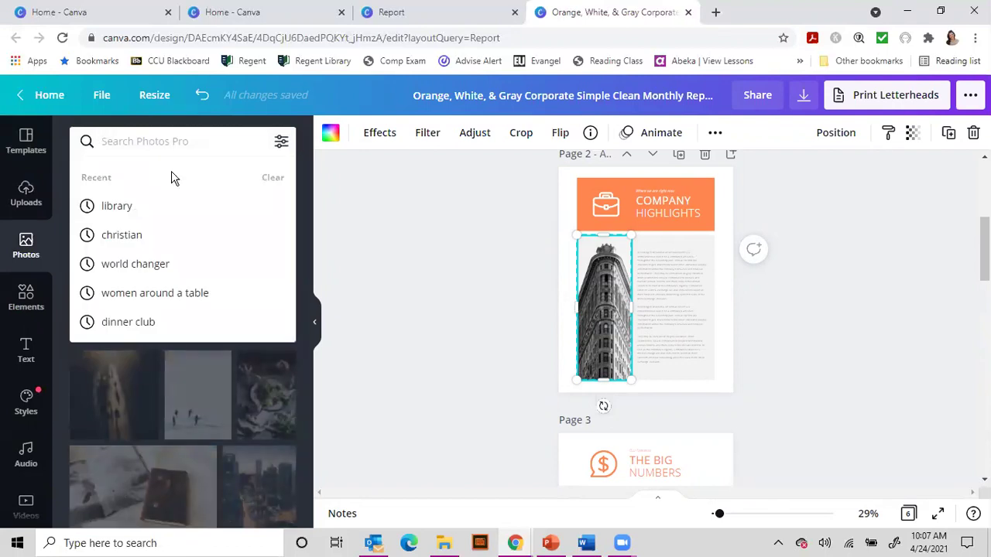
{"action": "type", "text": "conference"}
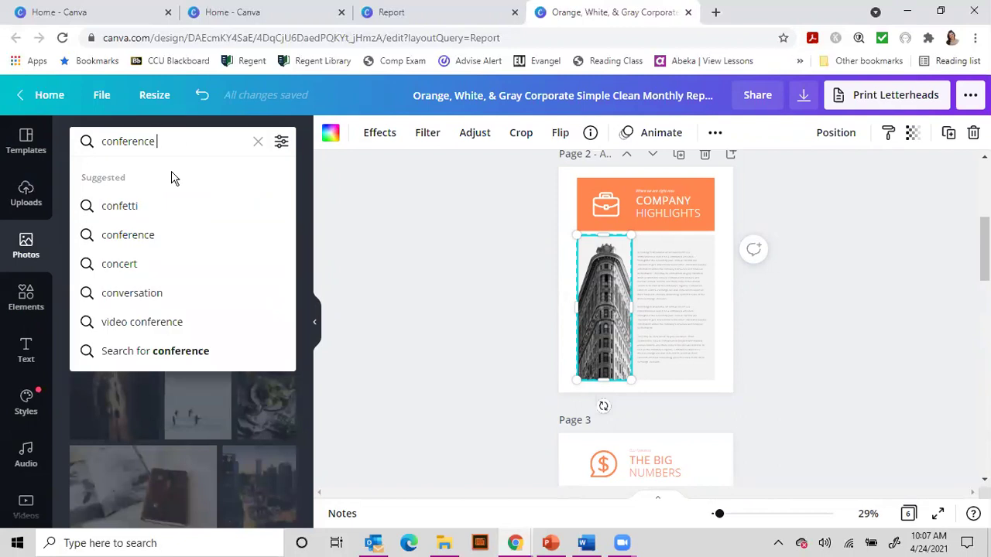
{"action": "key", "text": "Return"}
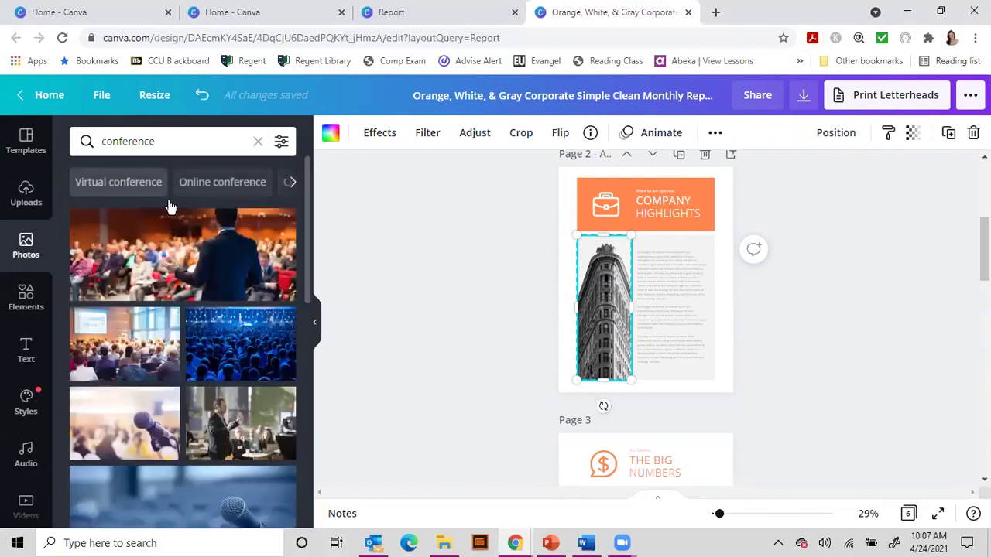
{"action": "scroll", "coordinate": [187, 362], "scroll_direction": "down", "scroll_amount": 5}
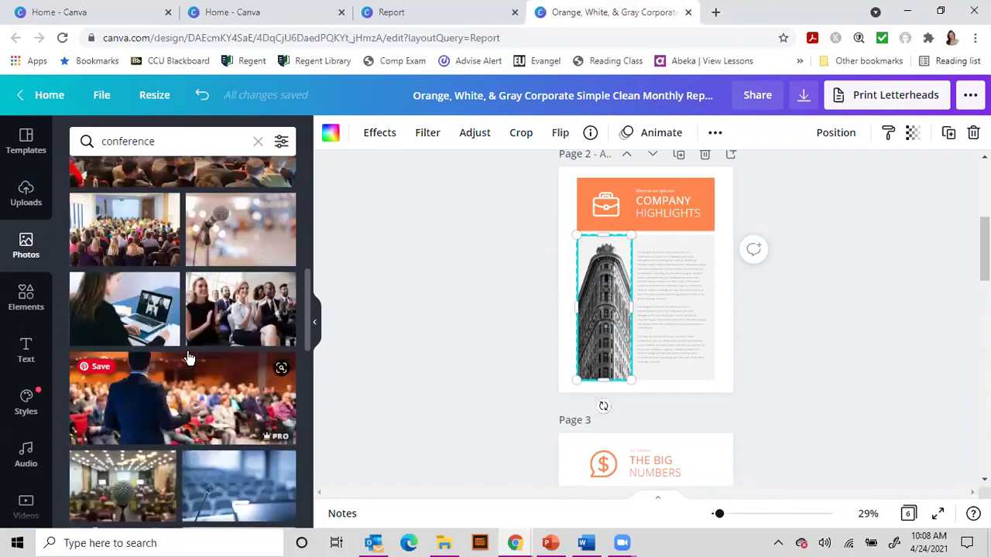
{"action": "scroll", "coordinate": [187, 358], "scroll_direction": "down", "scroll_amount": 1}
{"action": "scroll", "coordinate": [191, 358], "scroll_direction": "down", "scroll_amount": 2}
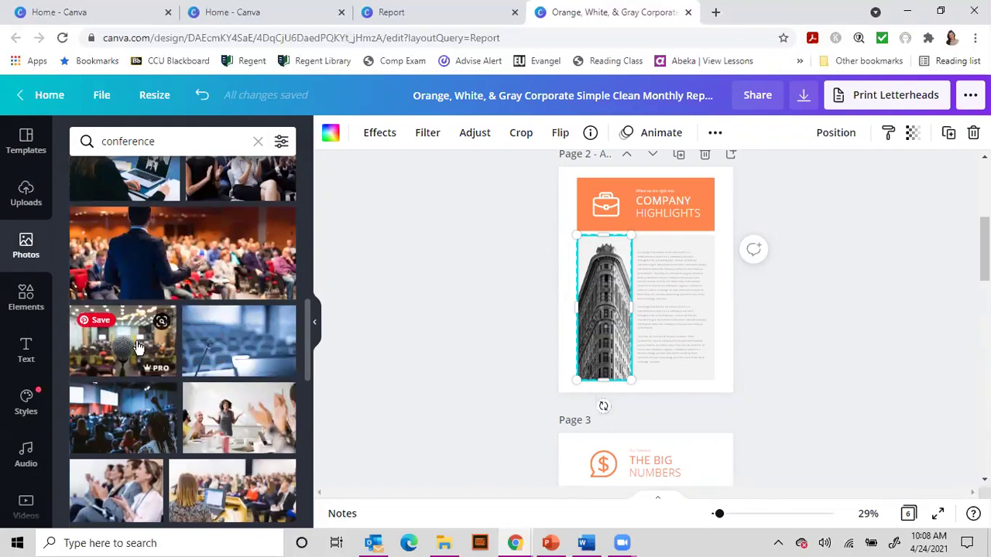
{"action": "left_click_drag", "start_coordinate": [135, 346], "coordinate": [604, 310]}
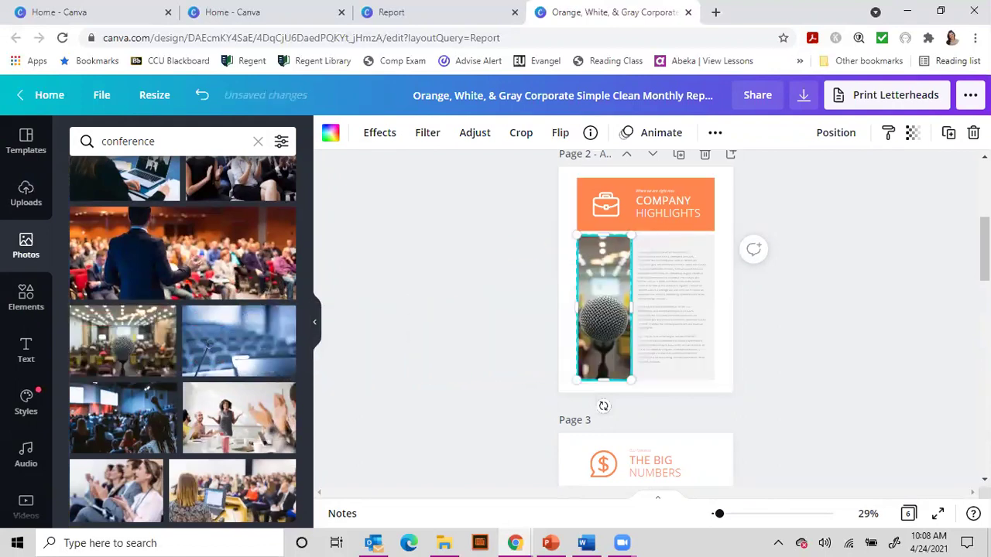
{"action": "scroll", "coordinate": [841, 342], "scroll_direction": "down", "scroll_amount": 6}
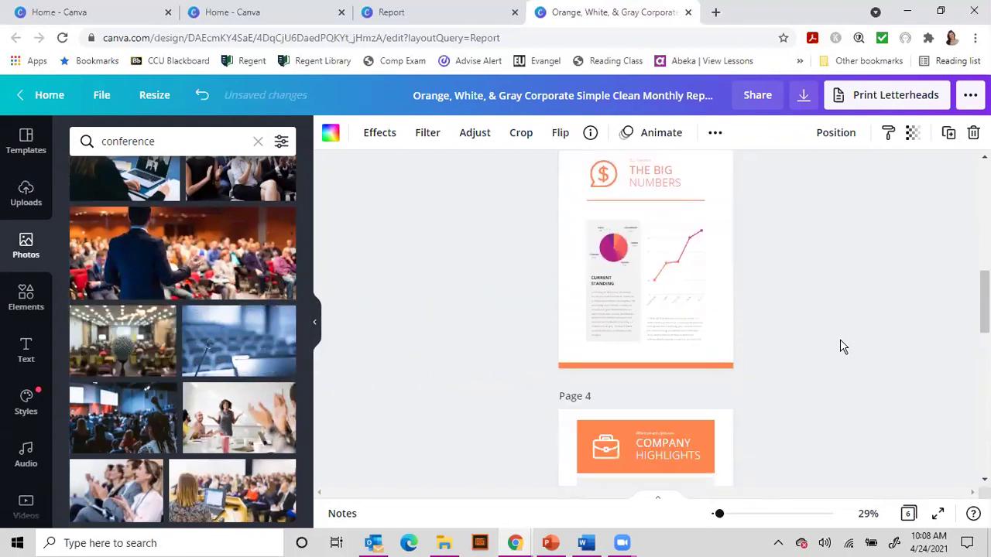
Delete page 4's building photo and its empty frame, and widen the body text across the page.
{"action": "scroll", "coordinate": [840, 340], "scroll_direction": "down", "scroll_amount": 1}
{"action": "left_click", "coordinate": [624, 294]}
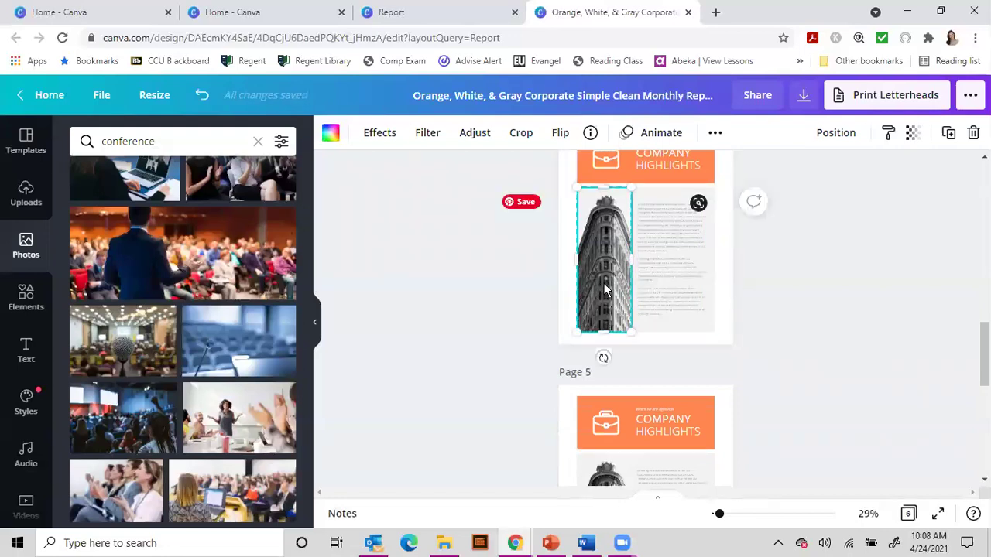
{"action": "key", "text": "Delete"}
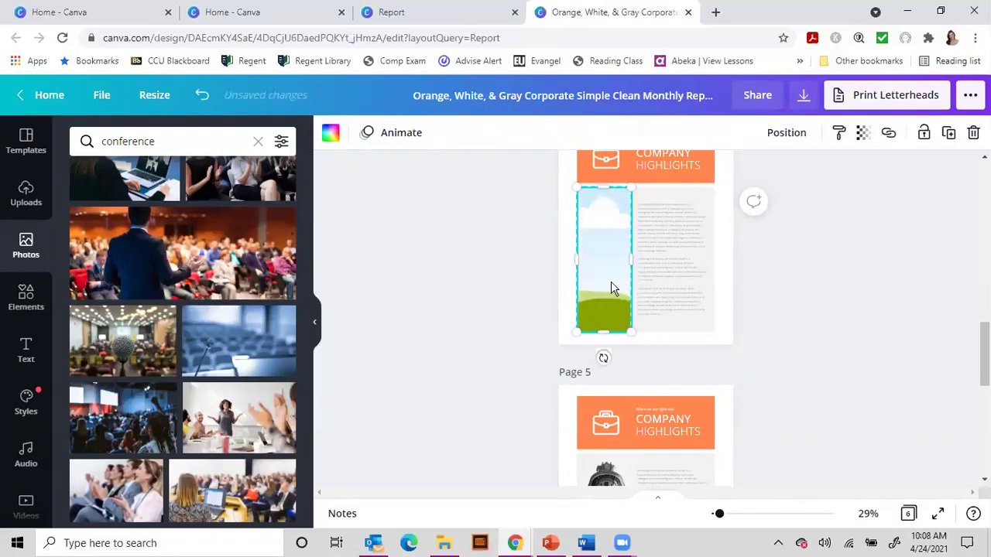
{"action": "key", "text": "Delete"}
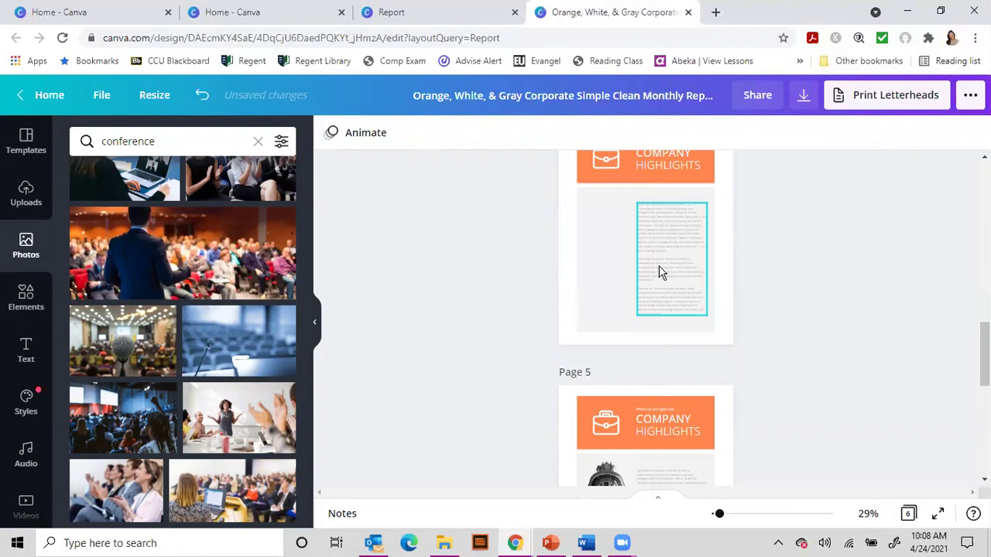
{"action": "left_click", "coordinate": [645, 263]}
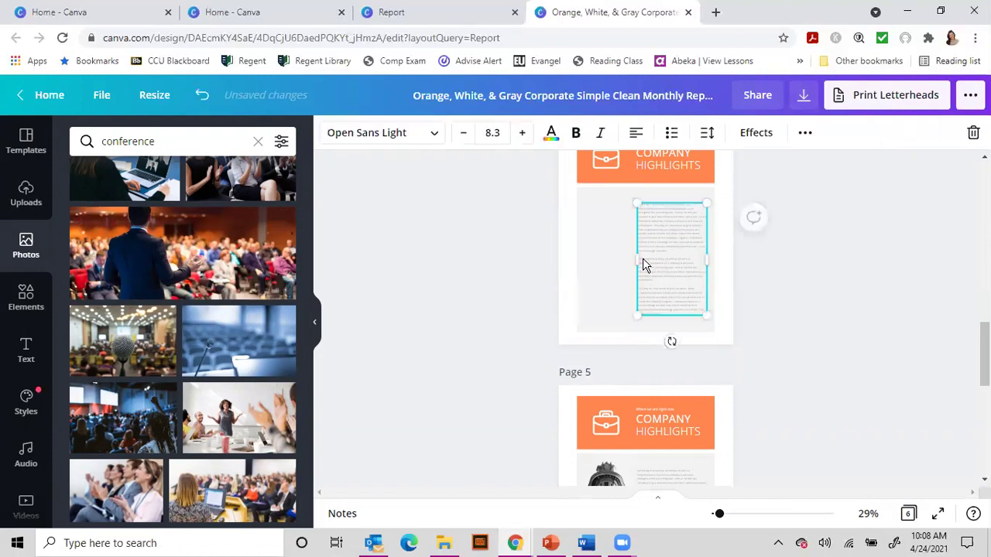
{"action": "left_click_drag", "start_coordinate": [632, 263], "coordinate": [577, 260]}
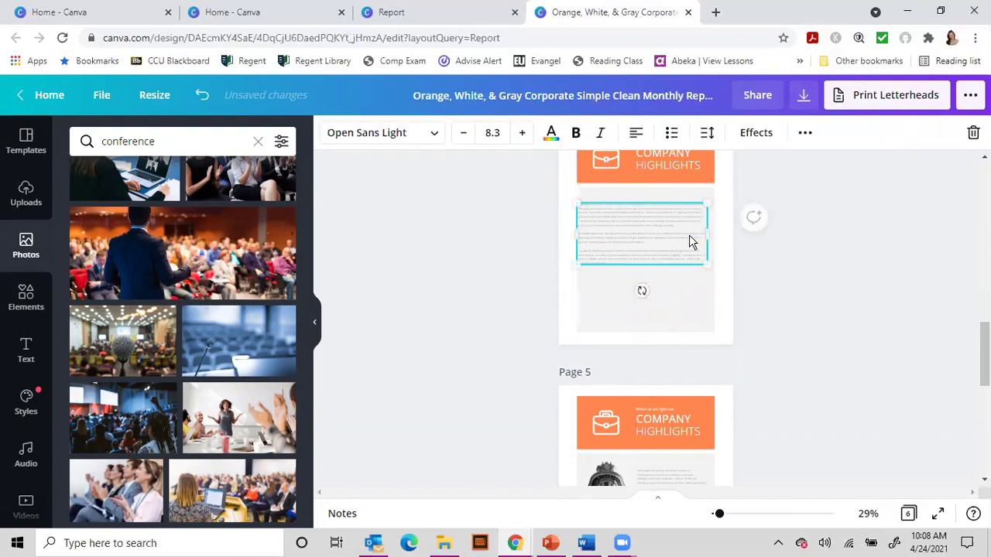
{"action": "left_click_drag", "start_coordinate": [707, 233], "coordinate": [689, 240]}
Try the crowd conference photo as page 4's background, then remove it again.
{"action": "scroll", "coordinate": [155, 294], "scroll_direction": "down", "scroll_amount": 5}
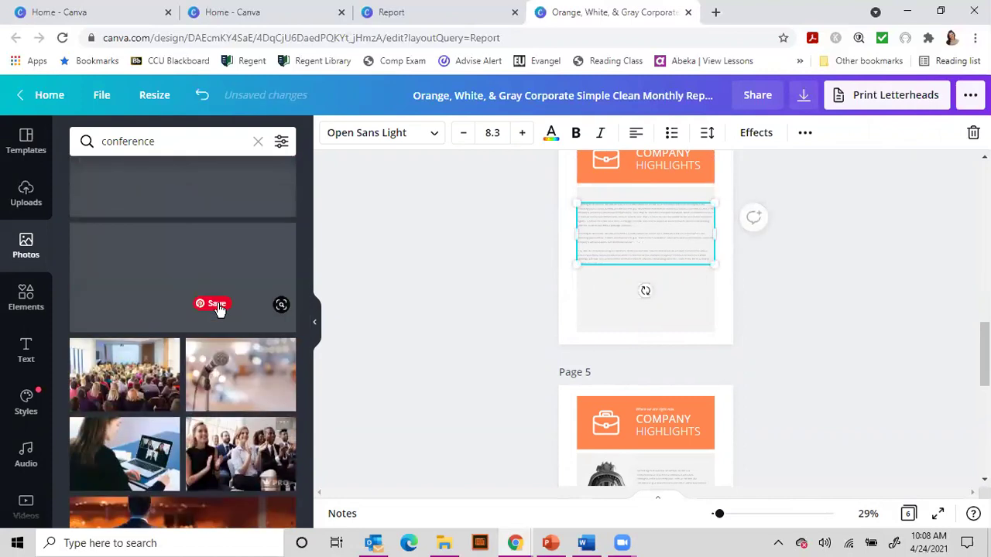
{"action": "left_click_drag", "start_coordinate": [129, 381], "coordinate": [635, 333]}
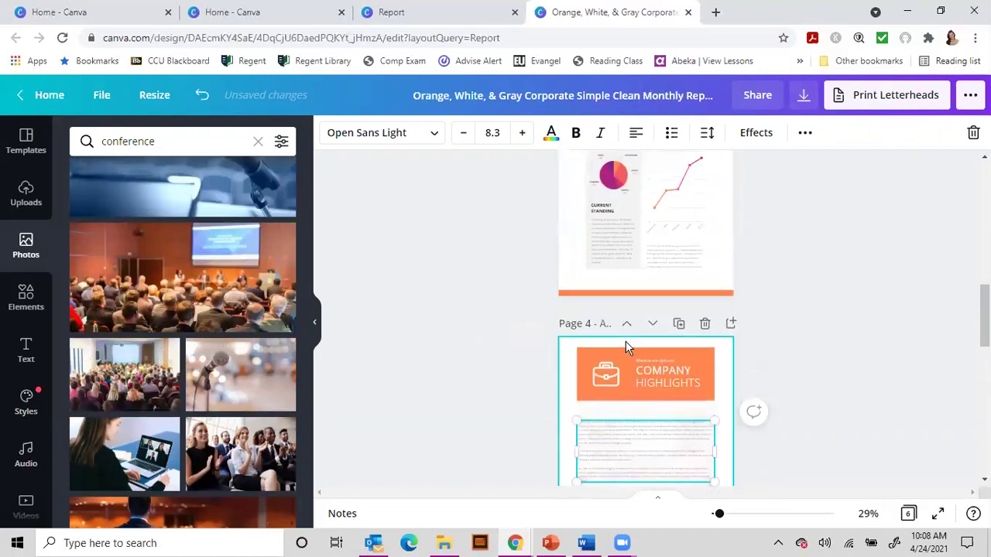
{"action": "left_click_drag", "start_coordinate": [124, 375], "coordinate": [570, 328]}
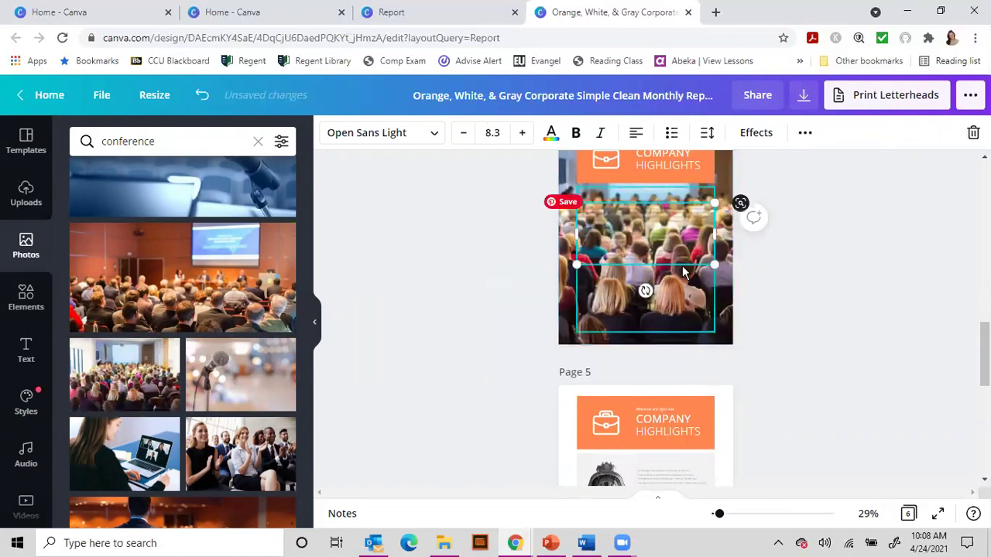
{"action": "double_click", "coordinate": [641, 208]}
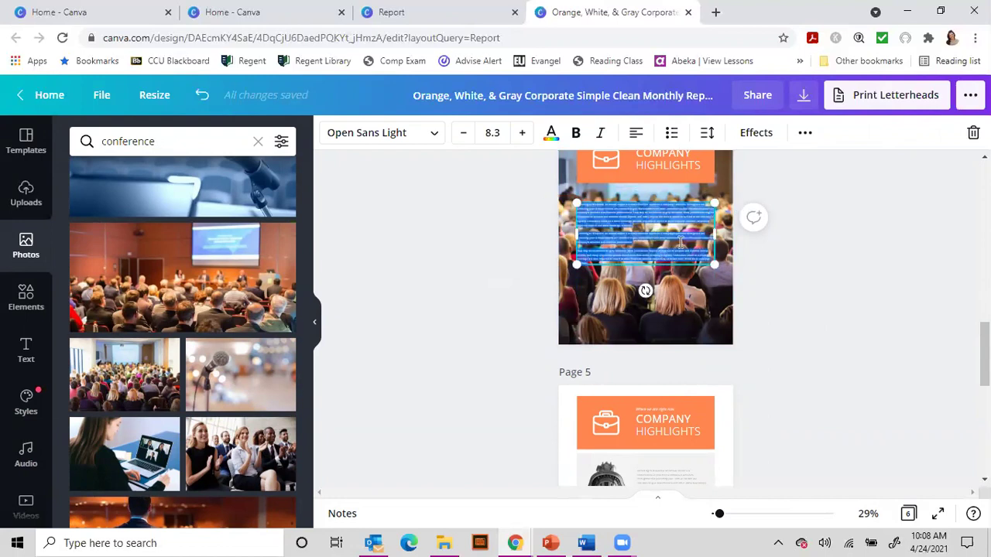
{"action": "left_click", "coordinate": [564, 307]}
{"action": "key", "text": "Delete"}
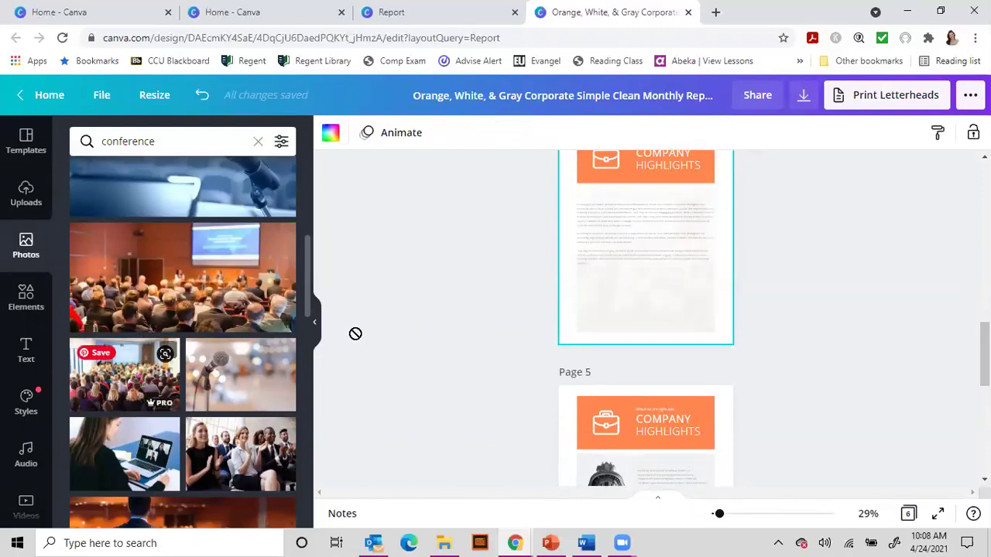
Place the crowd photo beneath the page 4 text, resized to 7 × 3.5 and slightly cropped.
{"action": "left_click_drag", "start_coordinate": [355, 333], "coordinate": [654, 255]}
{"action": "left_click_drag", "start_coordinate": [586, 217], "coordinate": [684, 284]}
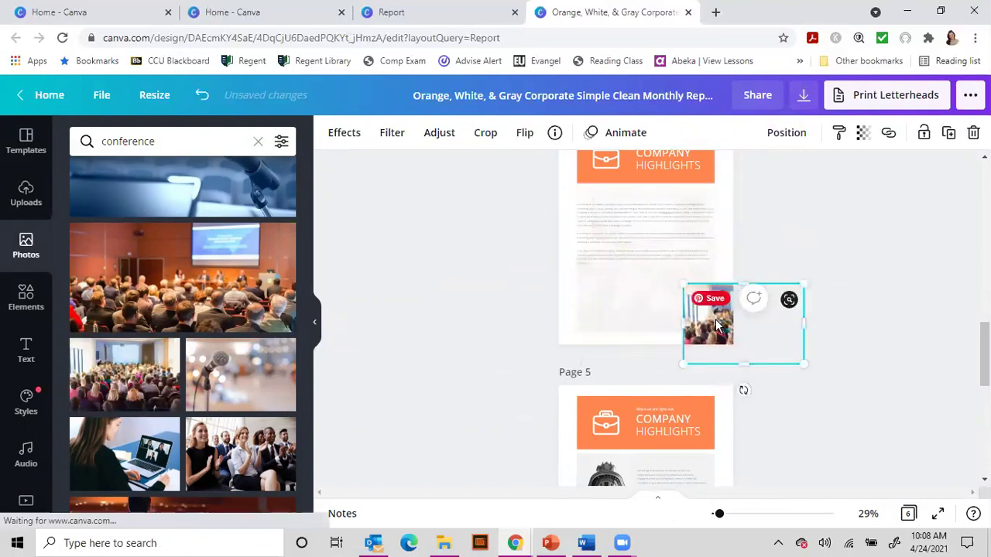
{"action": "left_click_drag", "start_coordinate": [716, 325], "coordinate": [621, 293]}
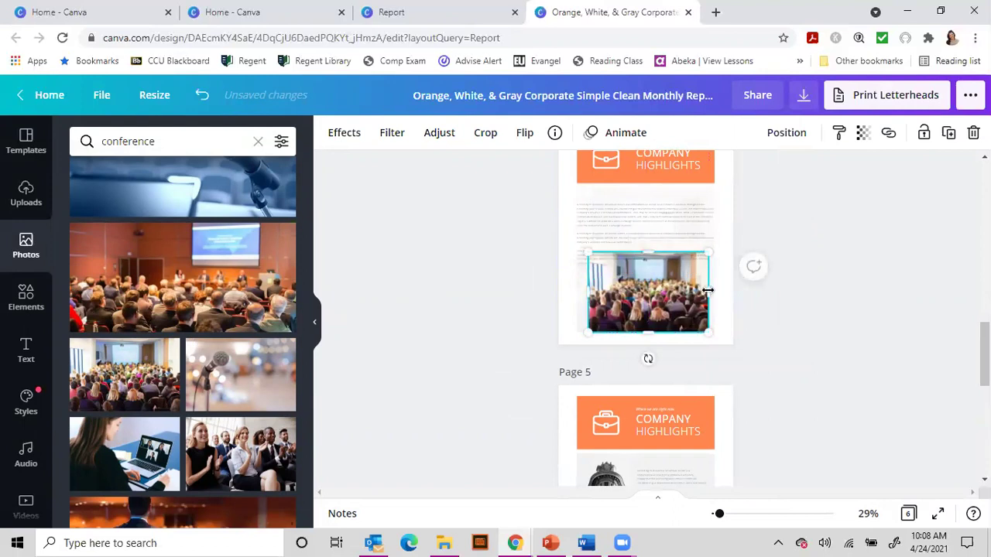
{"action": "left_click_drag", "start_coordinate": [707, 290], "coordinate": [719, 290]}
{"action": "left_click_drag", "start_coordinate": [593, 290], "coordinate": [576, 290]}
{"action": "left_click_drag", "start_coordinate": [646, 254], "coordinate": [646, 261]}
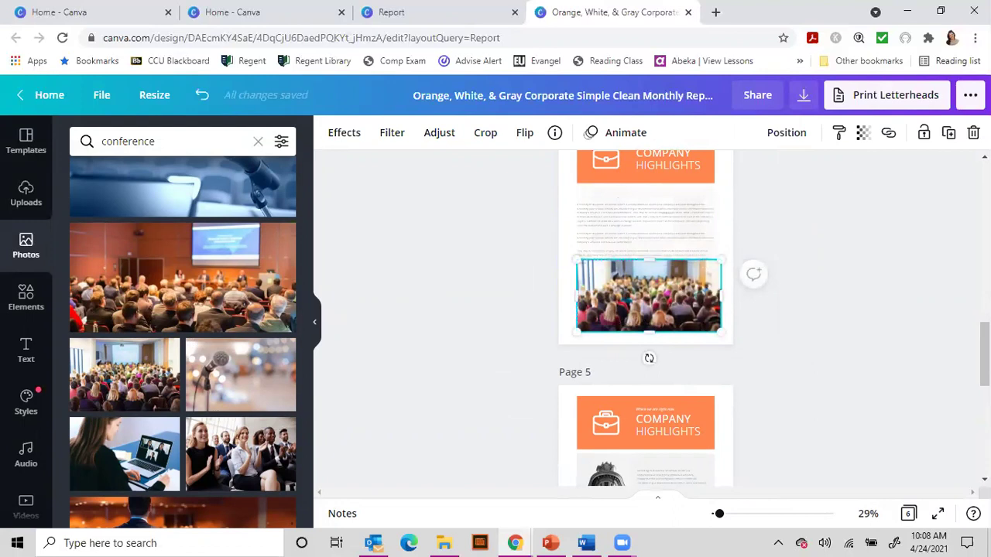
{"action": "scroll", "coordinate": [766, 289], "scroll_direction": "down", "scroll_amount": 5}
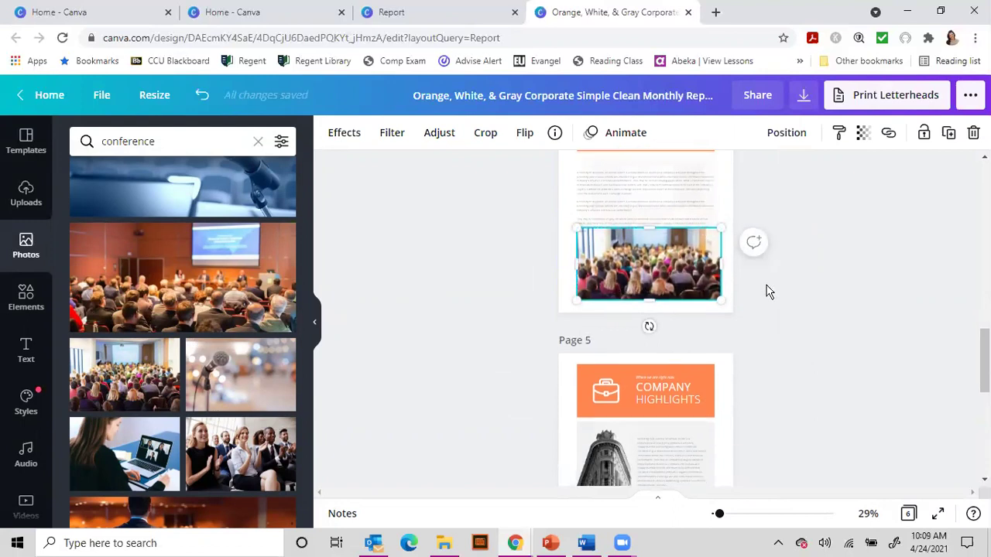
Return to Home and browse the design types to start a blank US Letter report.
{"action": "left_click", "coordinate": [46, 100]}
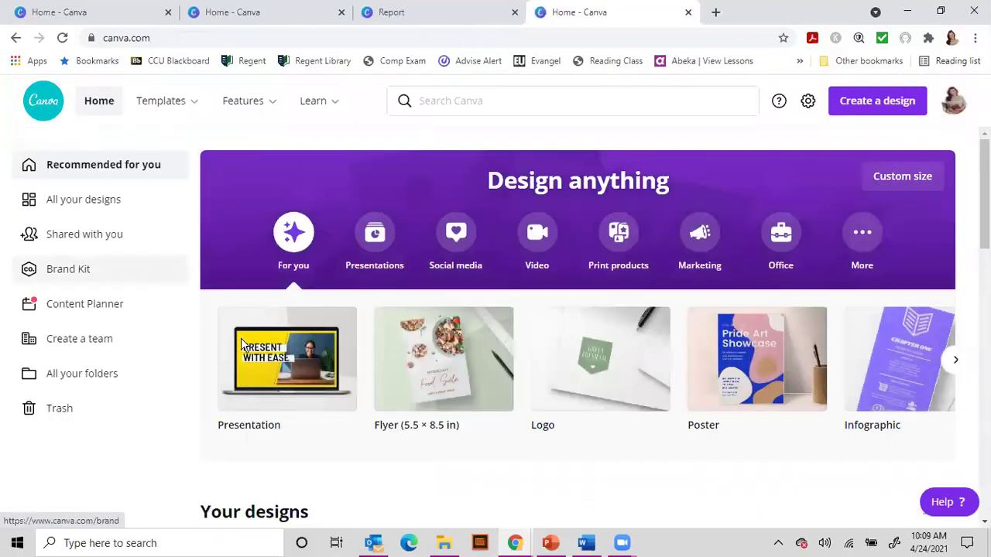
{"action": "scroll", "coordinate": [274, 380], "scroll_direction": "down", "scroll_amount": 2}
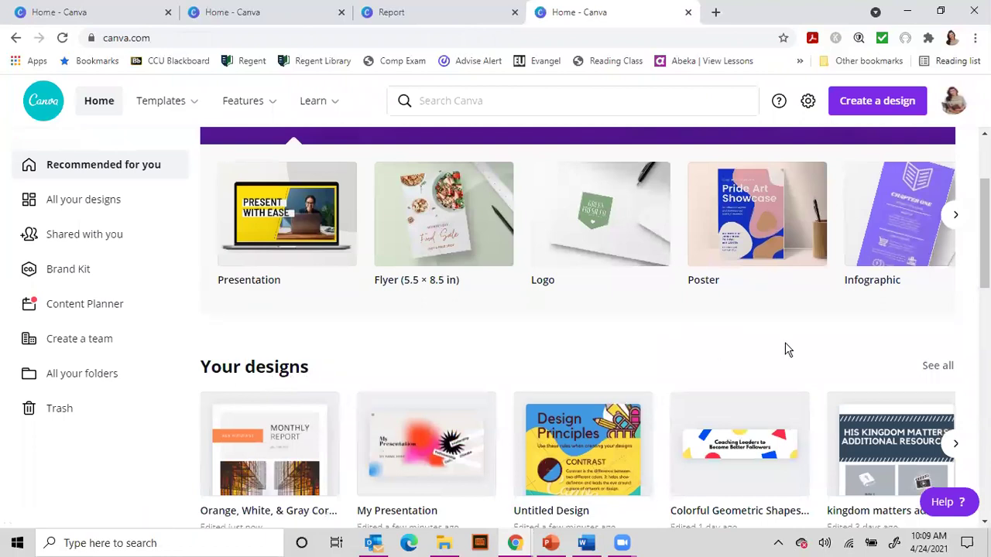
{"action": "scroll", "coordinate": [785, 347], "scroll_direction": "up", "scroll_amount": 2}
{"action": "left_click", "coordinate": [950, 368]}
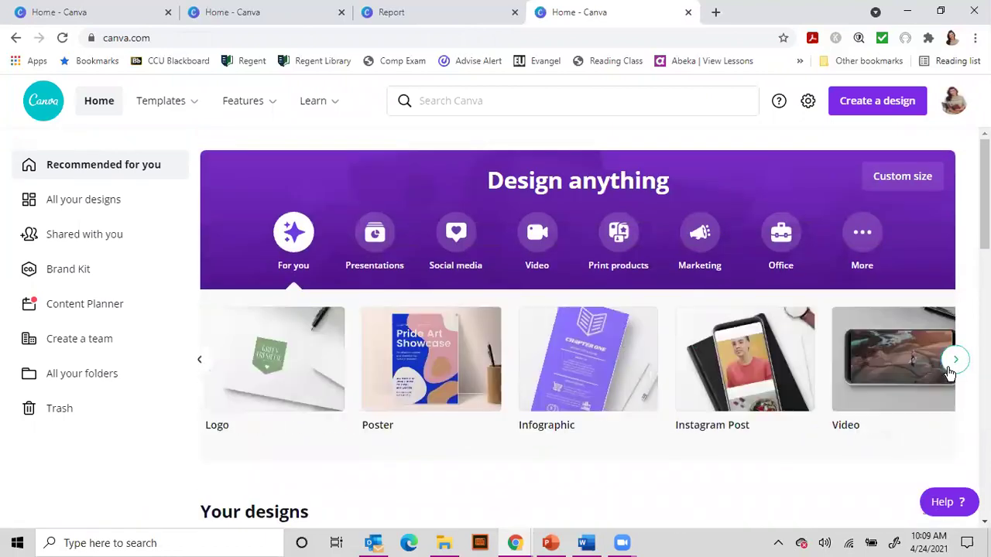
{"action": "left_click", "coordinate": [953, 368]}
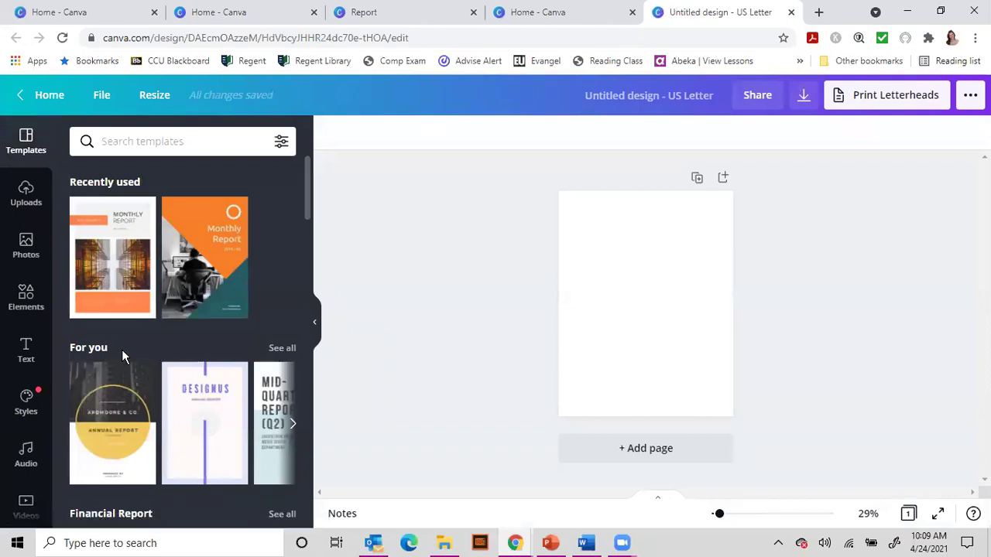
{"action": "scroll", "coordinate": [204, 418], "scroll_direction": "down", "scroll_amount": 4}
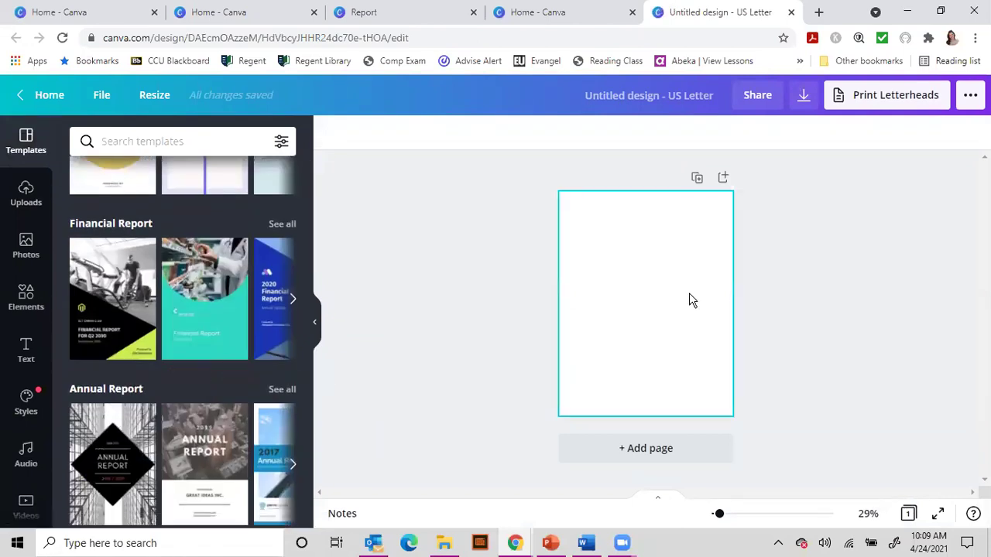
Add a heading near the page top, widen it, and type 'Consulting Report'.
{"action": "left_click", "coordinate": [26, 351]}
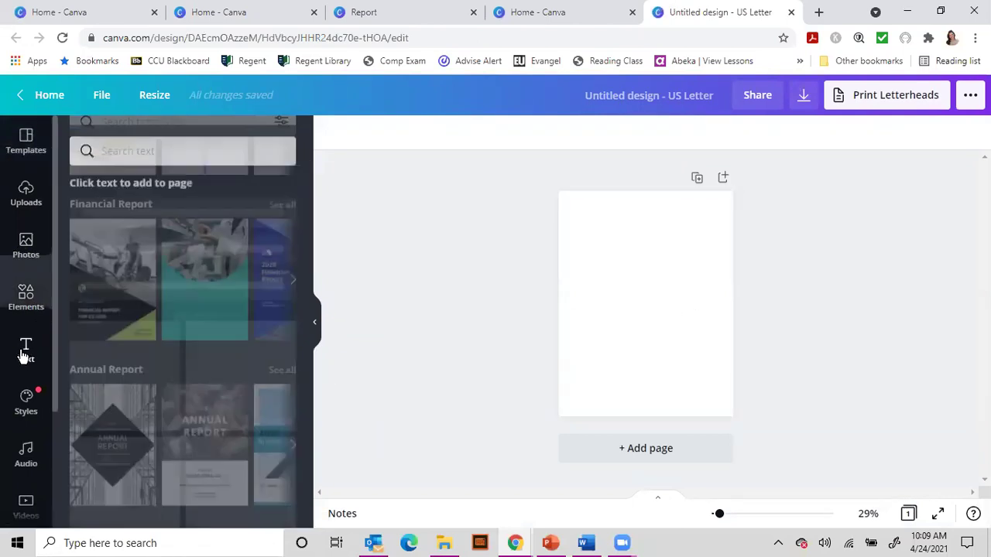
{"action": "left_click", "coordinate": [155, 219]}
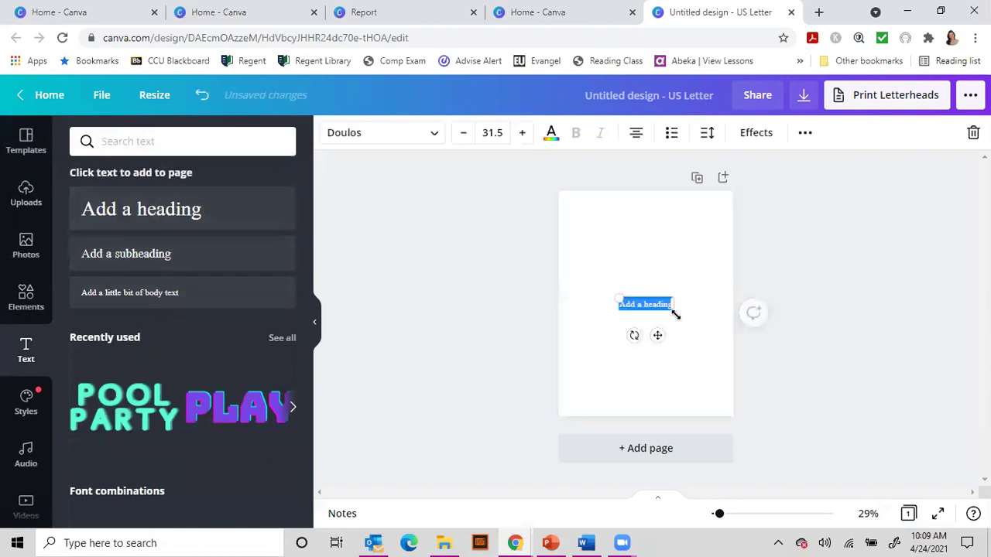
{"action": "left_click_drag", "start_coordinate": [656, 338], "coordinate": [716, 249]}
{"action": "left_click_drag", "start_coordinate": [617, 239], "coordinate": [580, 241]}
{"action": "left_click_drag", "start_coordinate": [695, 242], "coordinate": [577, 254]}
{"action": "type", "text": "Cos"}
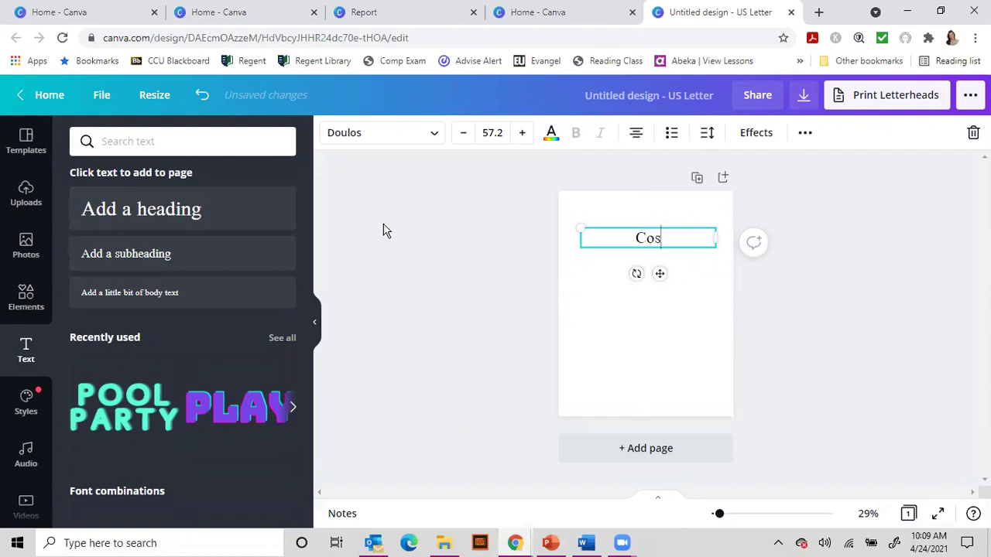
{"action": "type", "text": "sulting Report"}
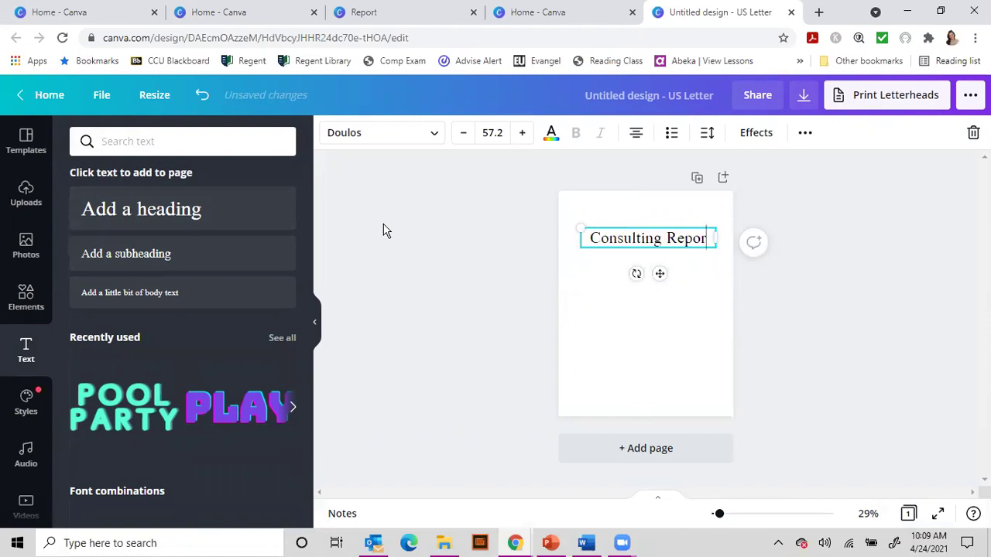
Add a subheading just below the Consulting Report title for the My Name line.
{"action": "left_click", "coordinate": [124, 255]}
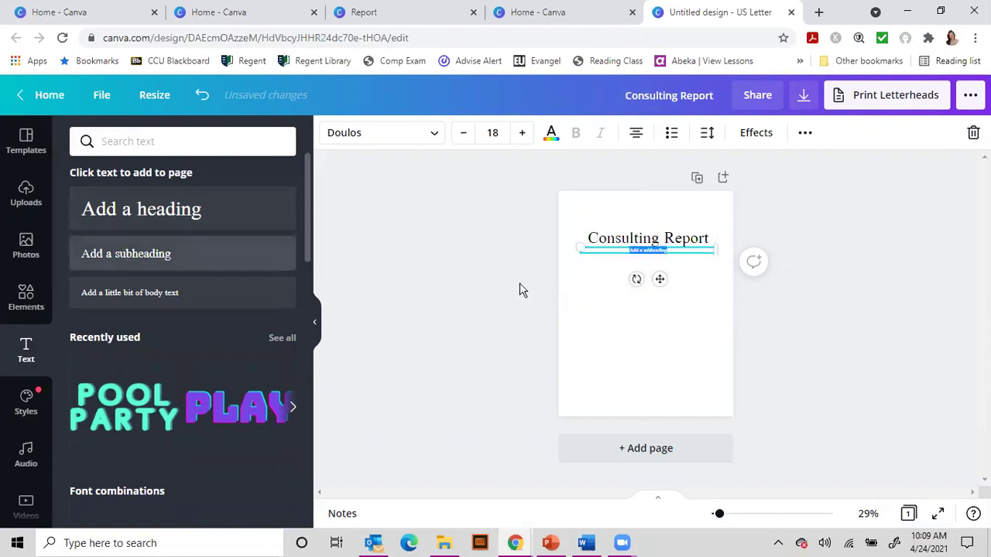
{"action": "left_click_drag", "start_coordinate": [658, 280], "coordinate": [657, 305]}
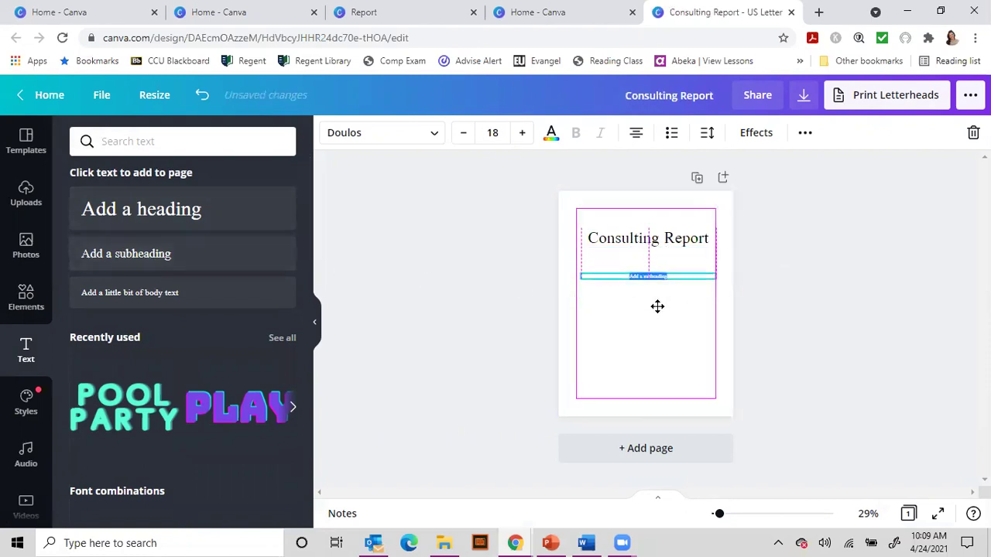
{"action": "double_click", "coordinate": [645, 280]}
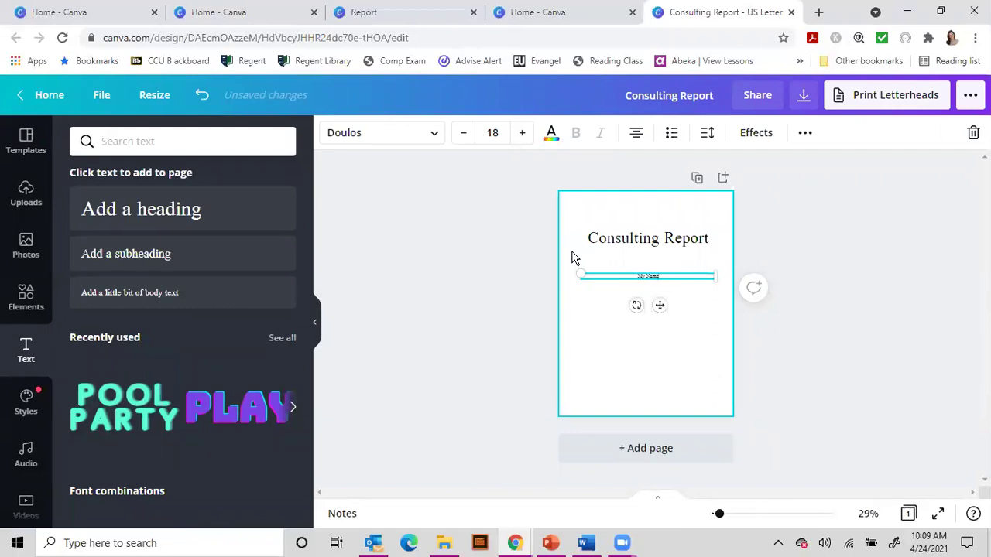
Centre the title and My Name line, stretching My Name across the full page width.
{"action": "left_click", "coordinate": [643, 239]}
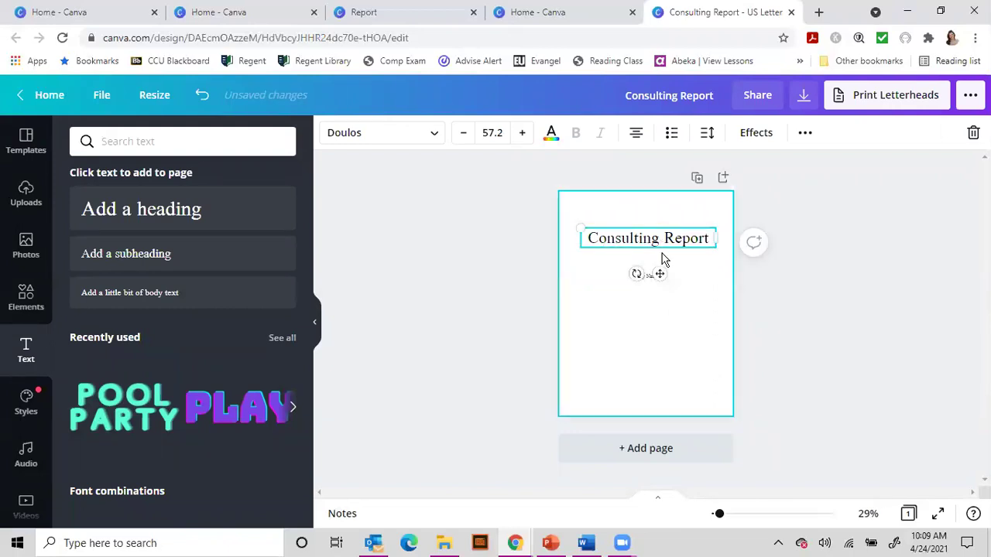
{"action": "left_click_drag", "start_coordinate": [663, 275], "coordinate": [660, 275]}
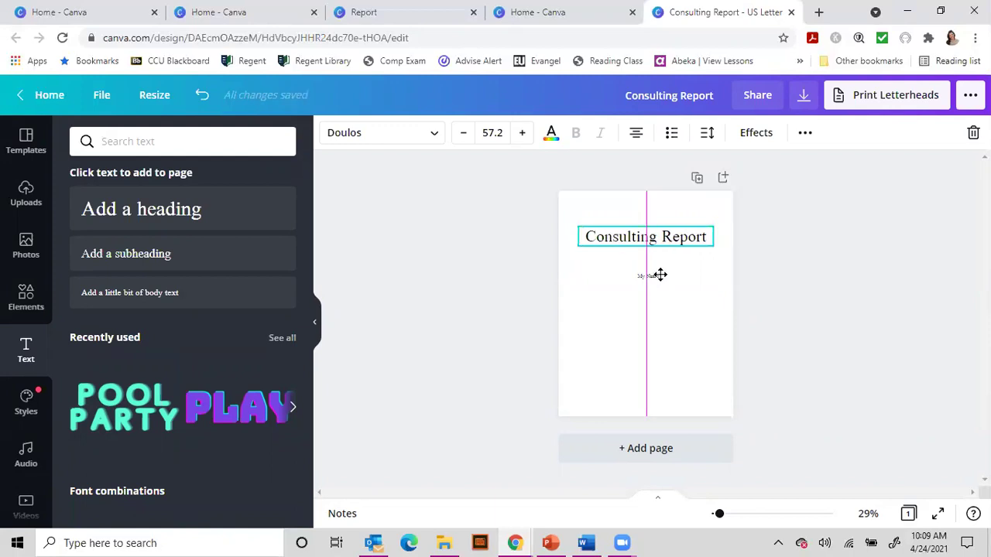
{"action": "left_click_drag", "start_coordinate": [660, 274], "coordinate": [640, 277]}
{"action": "left_click", "coordinate": [648, 298]}
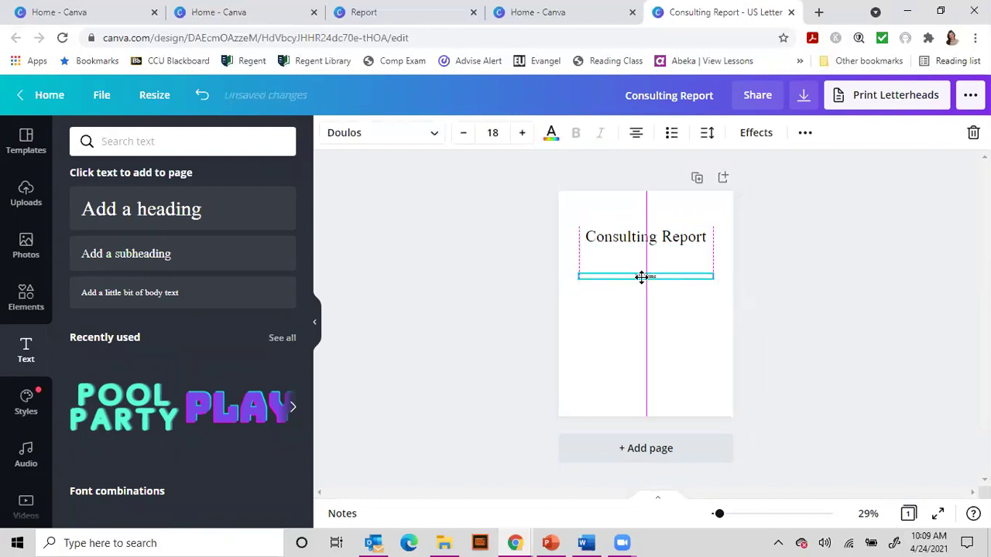
{"action": "left_click_drag", "start_coordinate": [641, 277], "coordinate": [641, 277]}
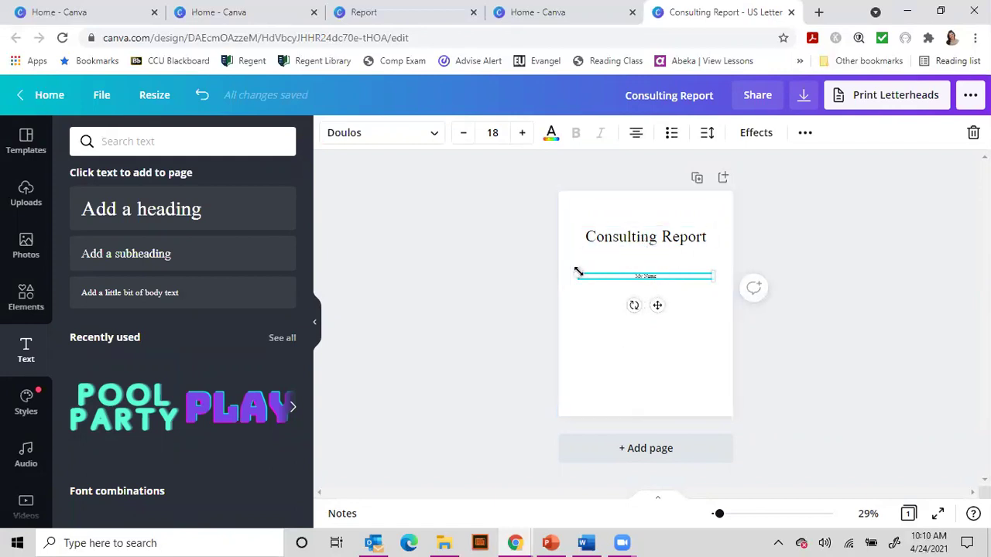
{"action": "left_click_drag", "start_coordinate": [580, 276], "coordinate": [559, 278]}
{"action": "left_click_drag", "start_coordinate": [713, 277], "coordinate": [732, 277]}
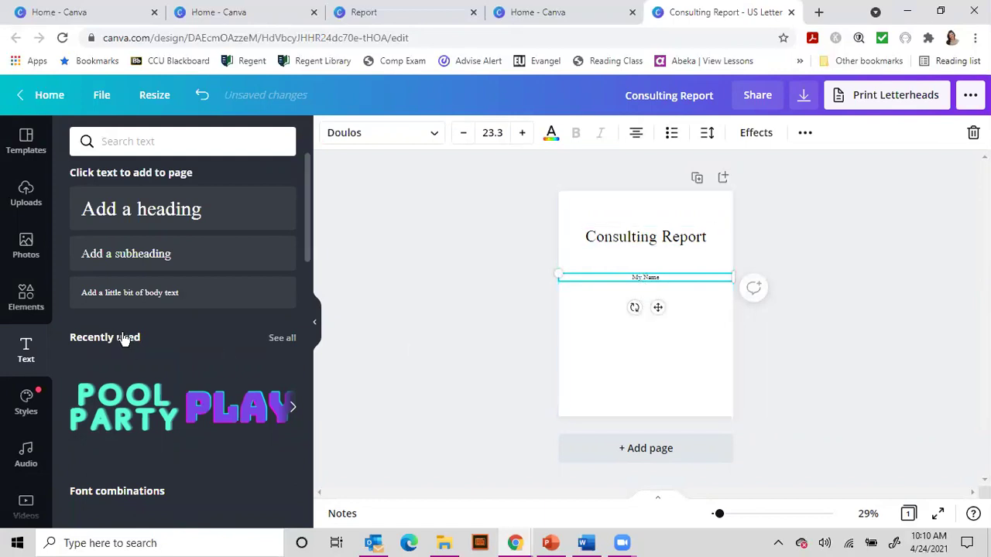
Place the recently used crowd photo below My Name and add a blank second page.
{"action": "left_click", "coordinate": [30, 247]}
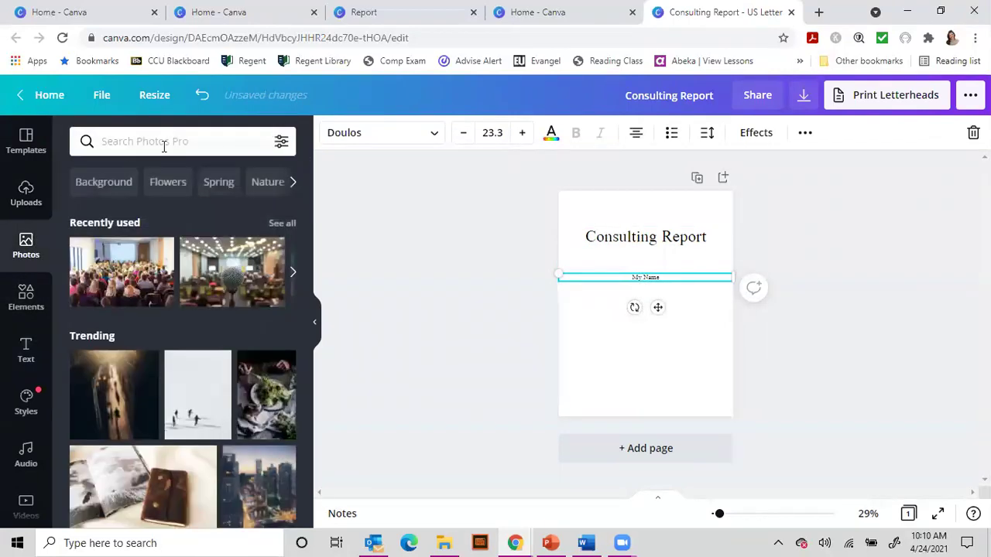
{"action": "scroll", "coordinate": [206, 287], "scroll_direction": "down", "scroll_amount": 5}
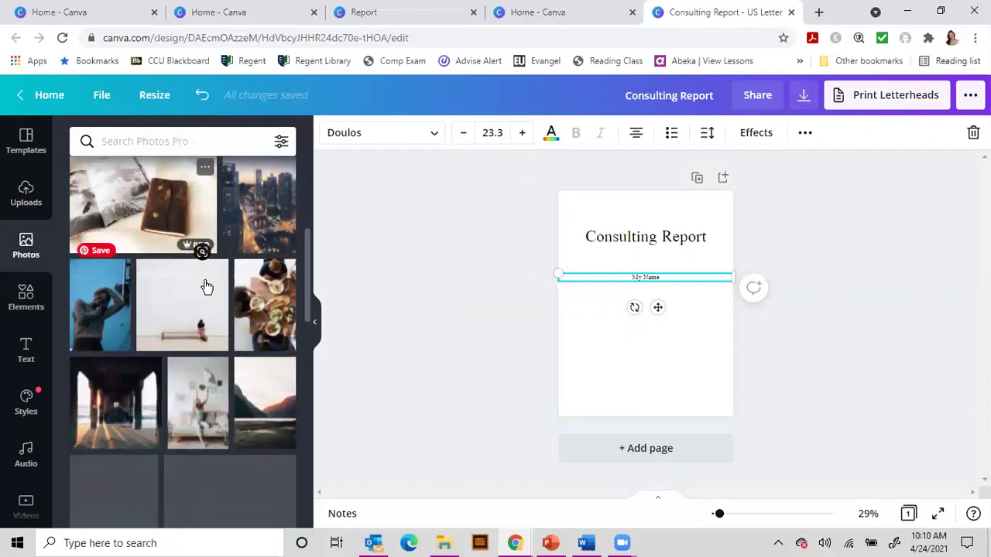
{"action": "scroll", "coordinate": [206, 287], "scroll_direction": "down", "scroll_amount": 3}
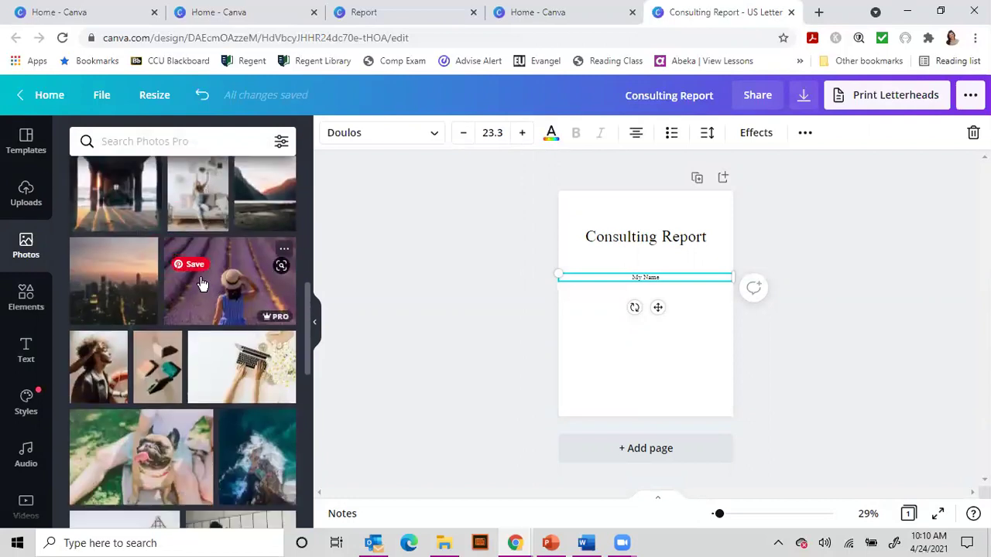
{"action": "scroll", "coordinate": [199, 280], "scroll_direction": "up", "scroll_amount": 8}
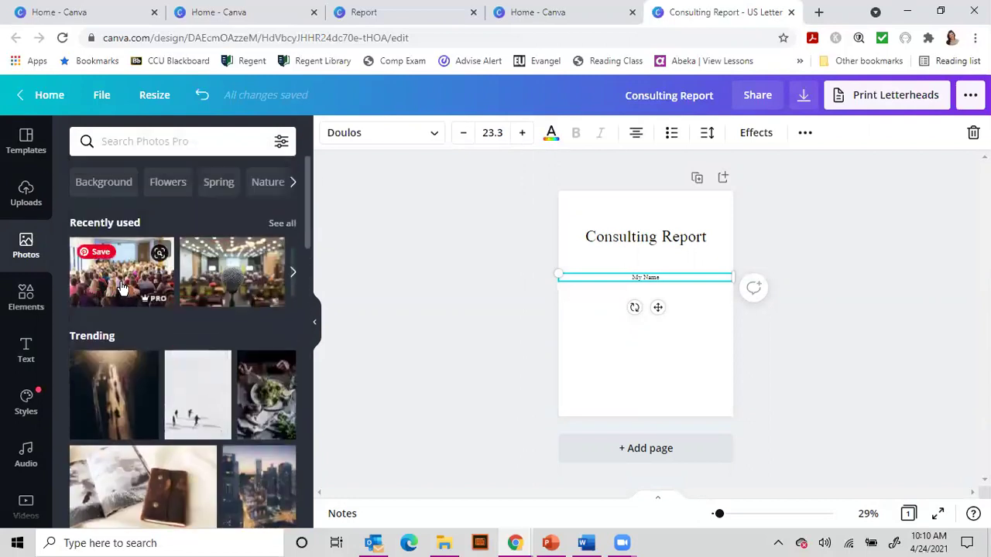
{"action": "left_click_drag", "start_coordinate": [170, 287], "coordinate": [629, 348]}
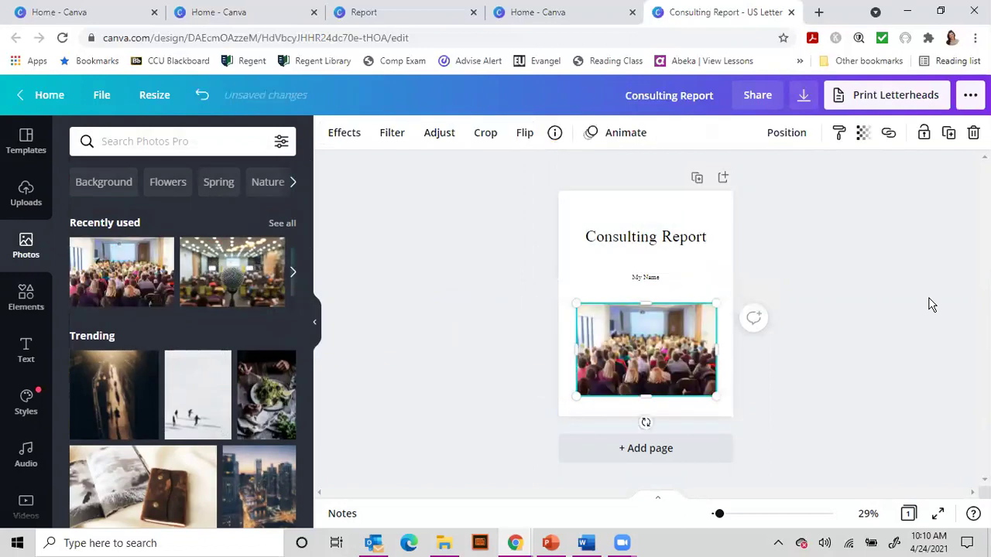
{"action": "left_click", "coordinate": [906, 315]}
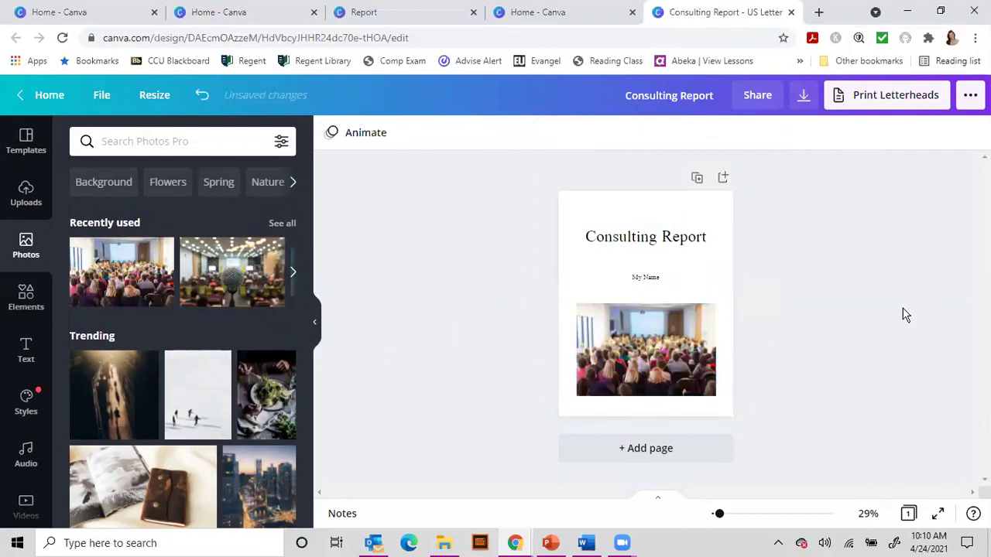
{"action": "left_click", "coordinate": [675, 454]}
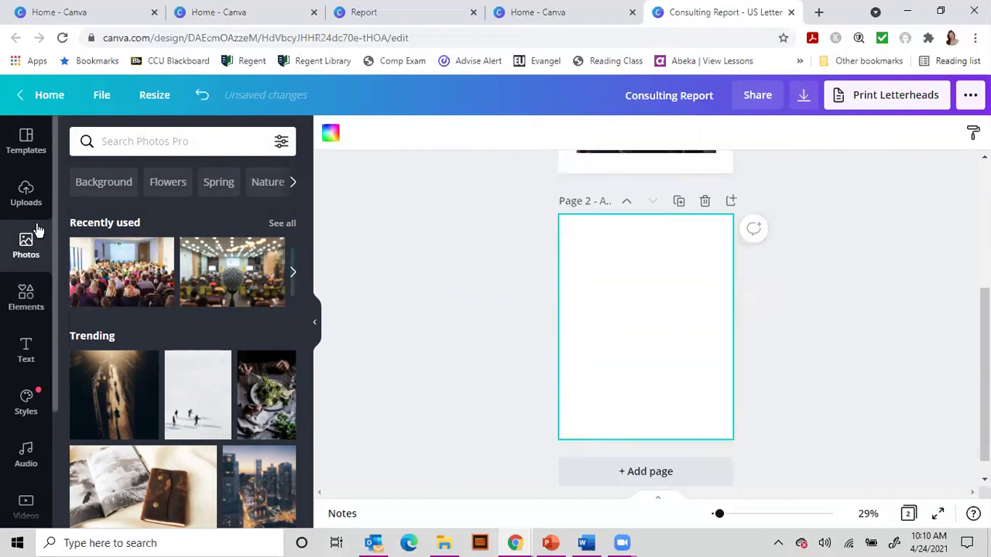
Add a heading at page 2's upper left, lengthen it with extra lines, and browse Elements.
{"action": "left_click", "coordinate": [39, 342]}
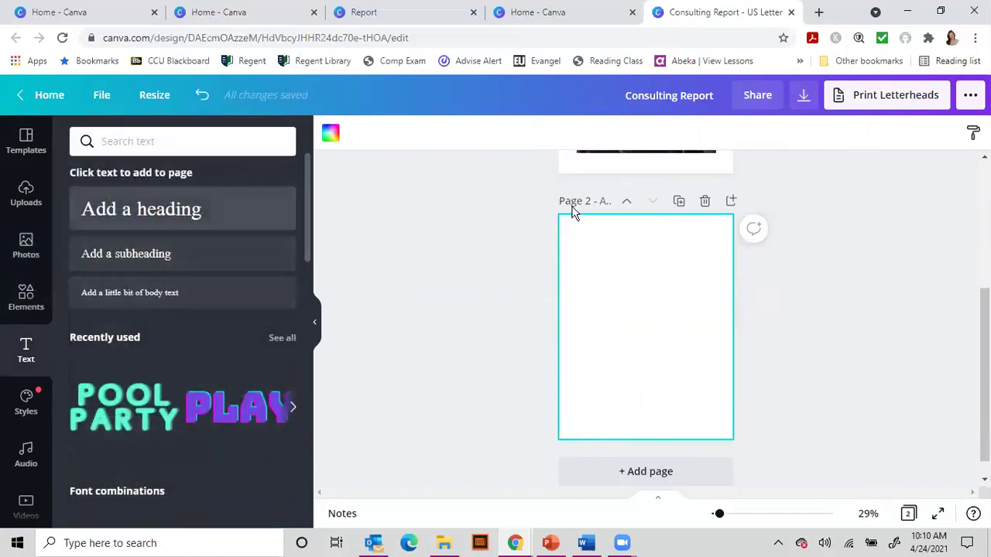
{"action": "left_click_drag", "start_coordinate": [656, 330], "coordinate": [688, 275]}
{"action": "left_click", "coordinate": [670, 267]}
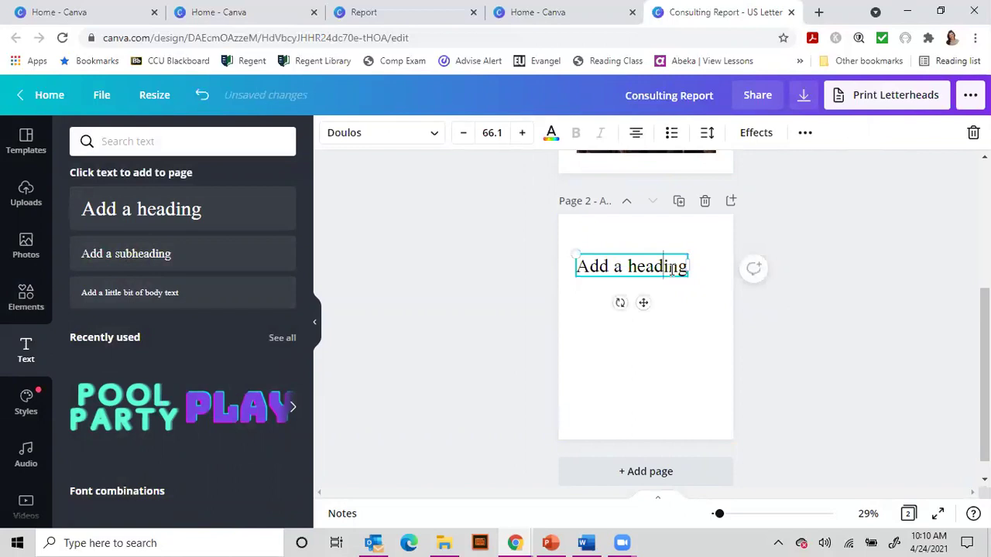
{"action": "key", "text": "Return"}
{"action": "key", "text": "Return"}
{"action": "key", "text": "Return"}
{"action": "key", "text": "Return"}
{"action": "key", "text": "Return"}
{"action": "key", "text": "Return"}
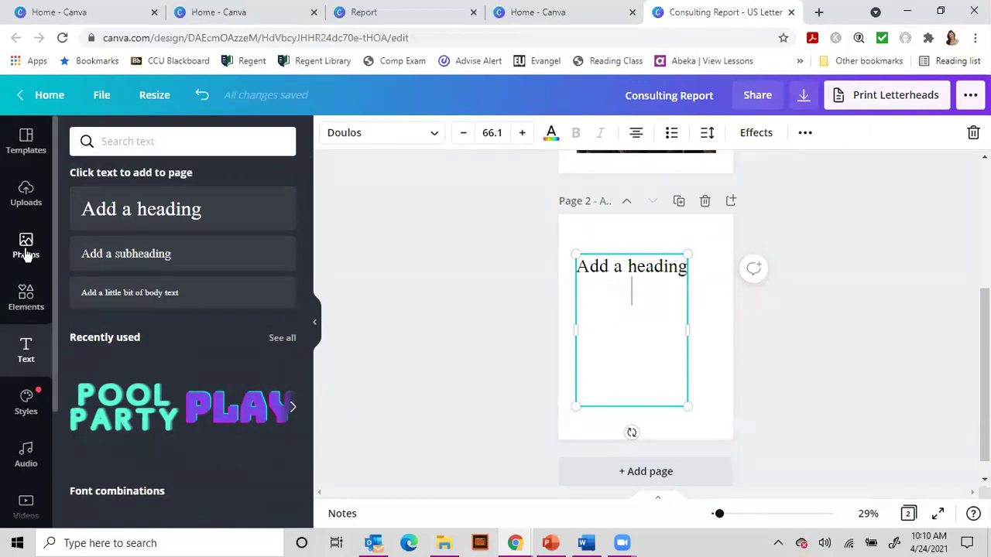
{"action": "left_click", "coordinate": [26, 301]}
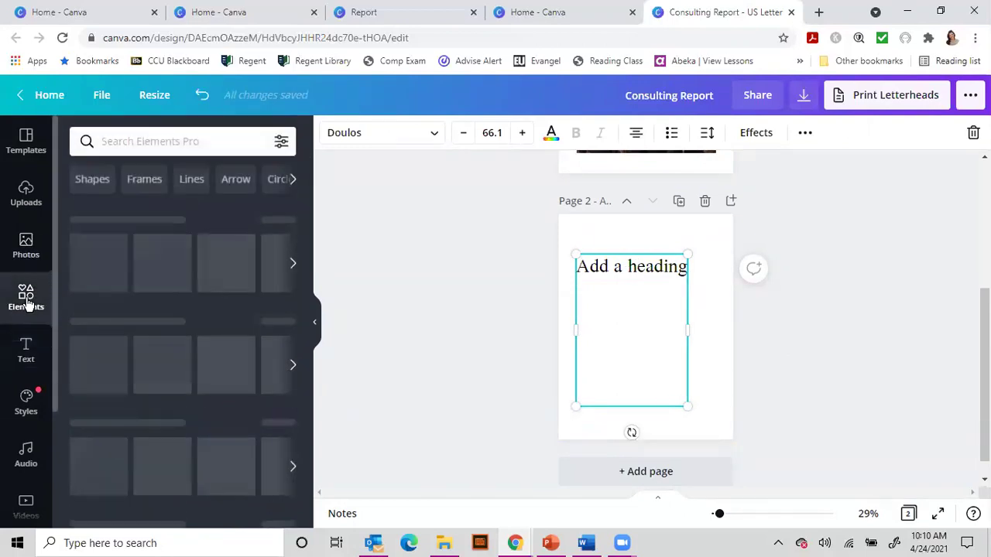
{"action": "scroll", "coordinate": [120, 352], "scroll_direction": "down", "scroll_amount": 3}
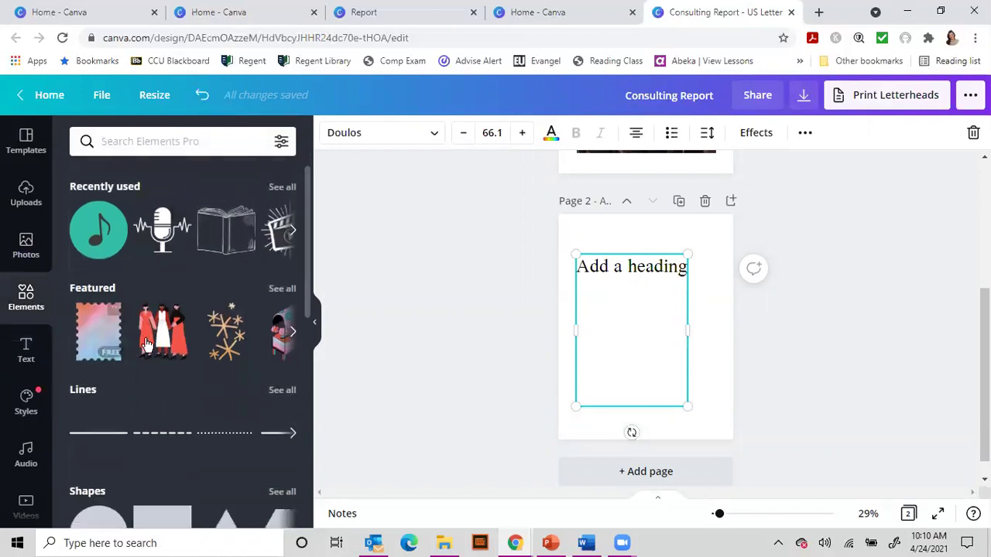
Add a peach rectangle stretched to page 2's full width and move the heading over it.
{"action": "left_click_drag", "start_coordinate": [148, 349], "coordinate": [575, 281]}
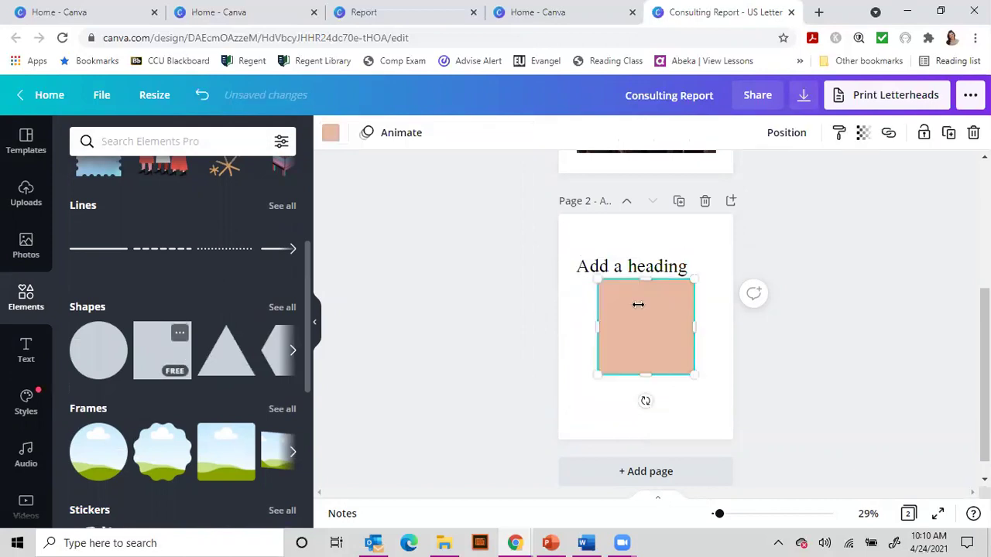
{"action": "left_click_drag", "start_coordinate": [590, 326], "coordinate": [551, 324]}
{"action": "left_click_drag", "start_coordinate": [695, 325], "coordinate": [732, 322]}
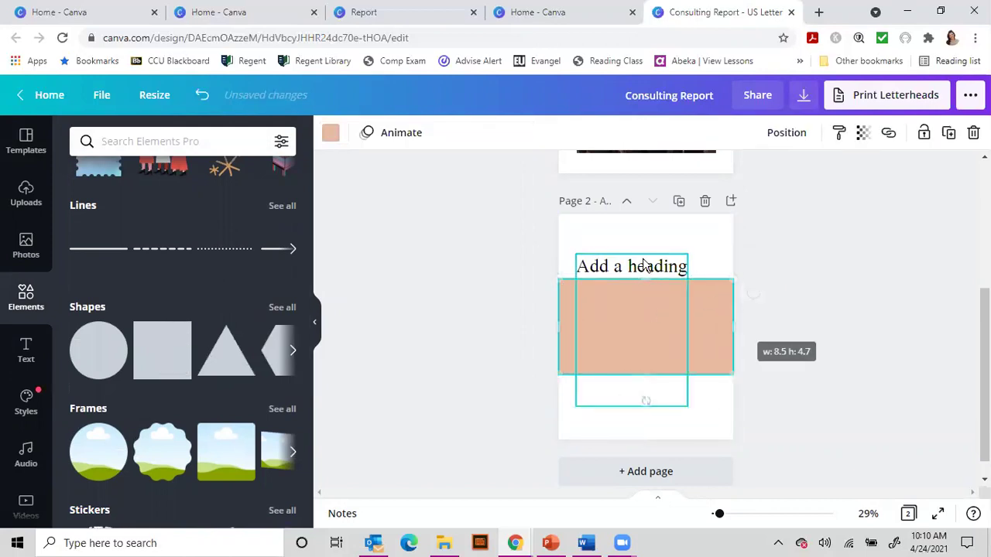
{"action": "left_click_drag", "start_coordinate": [651, 262], "coordinate": [639, 301]}
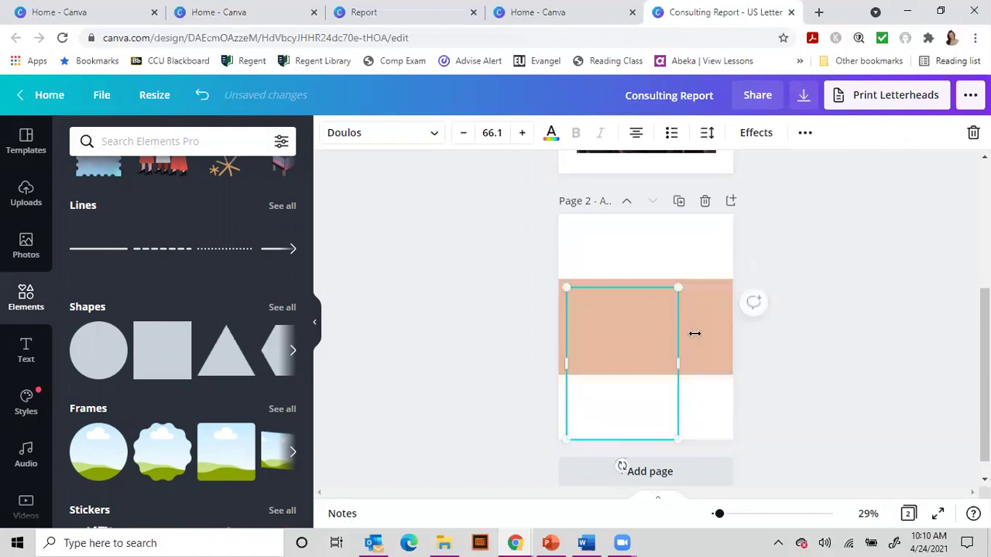
{"action": "left_click", "coordinate": [863, 294]}
Send the peach rectangle backward behind the Add a heading text.
{"action": "left_click", "coordinate": [695, 339]}
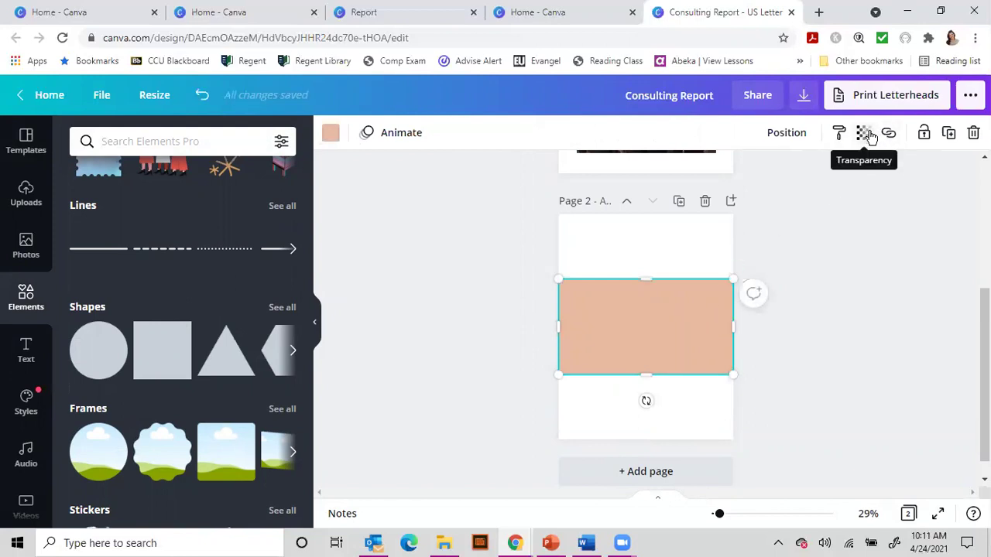
{"action": "left_click", "coordinate": [786, 144]}
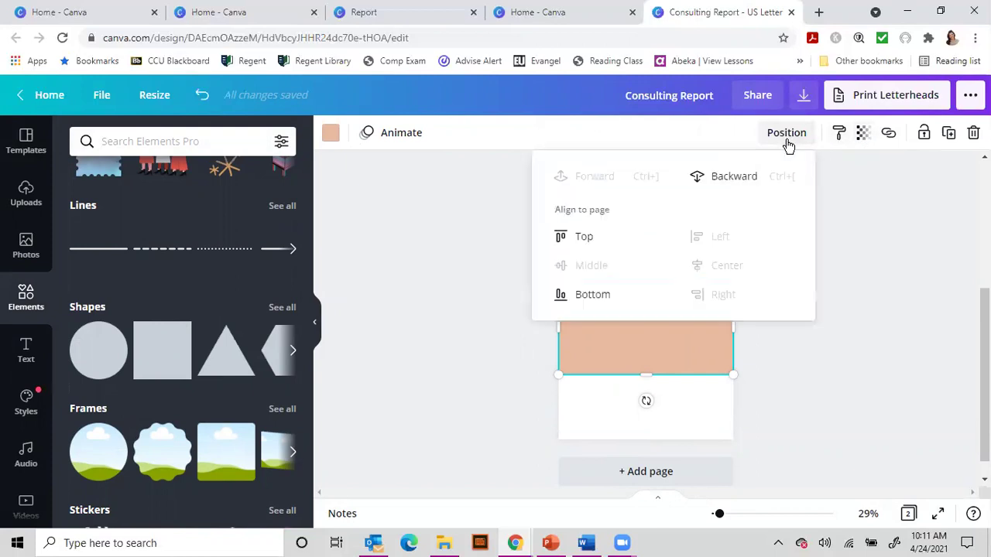
{"action": "left_click", "coordinate": [734, 179]}
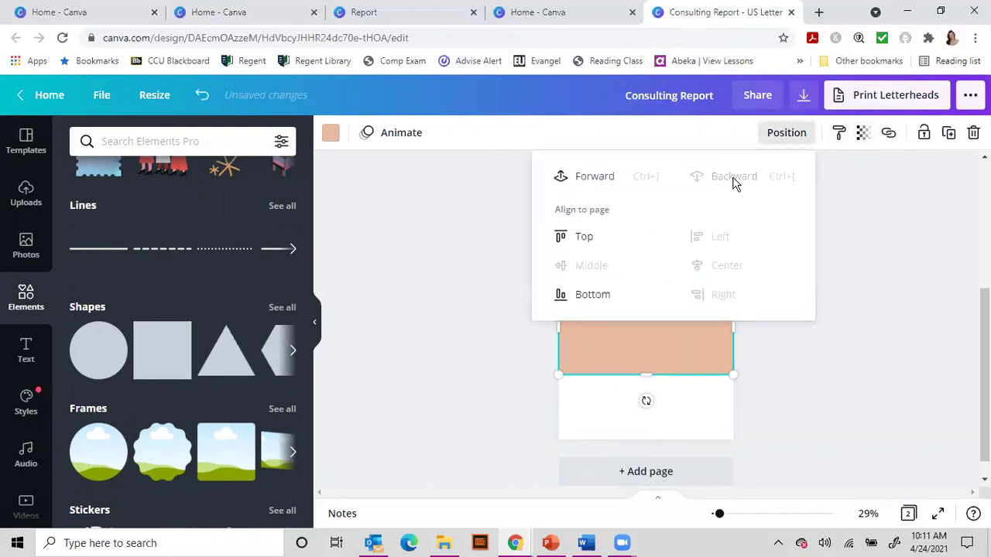
{"action": "left_click", "coordinate": [866, 393]}
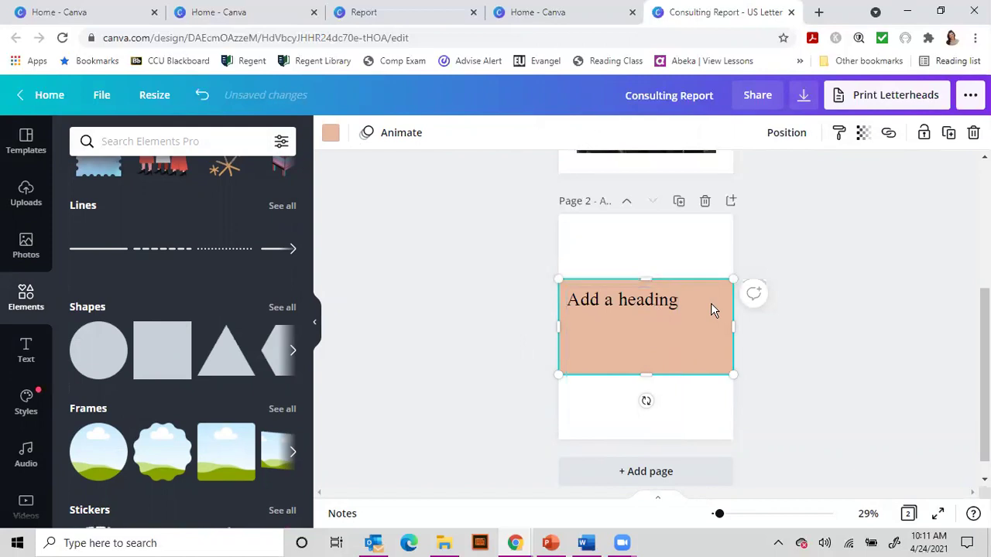
{"action": "left_click", "coordinate": [634, 302]}
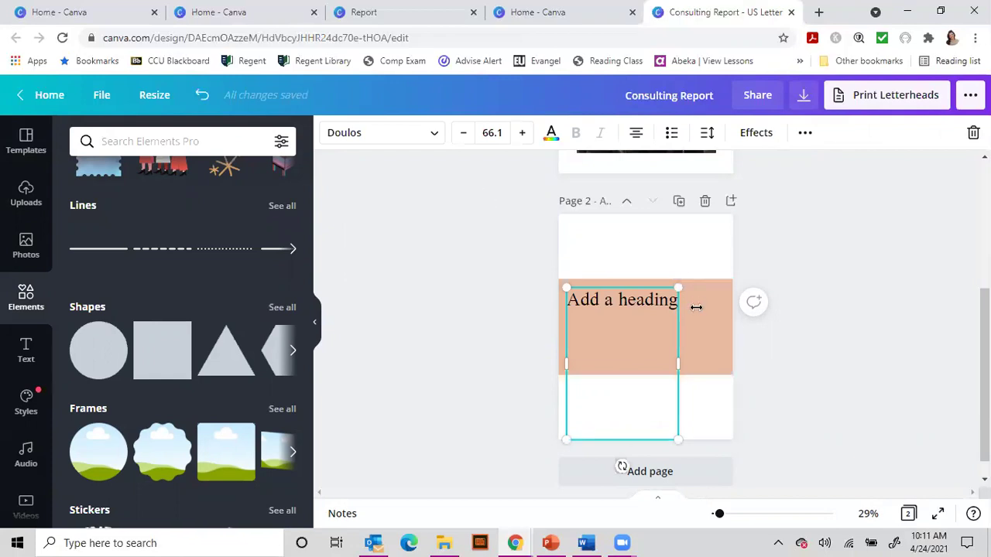
{"action": "left_click", "coordinate": [710, 340]}
Colour the rectangle dark navy and make the heading text white.
{"action": "left_click", "coordinate": [329, 137]}
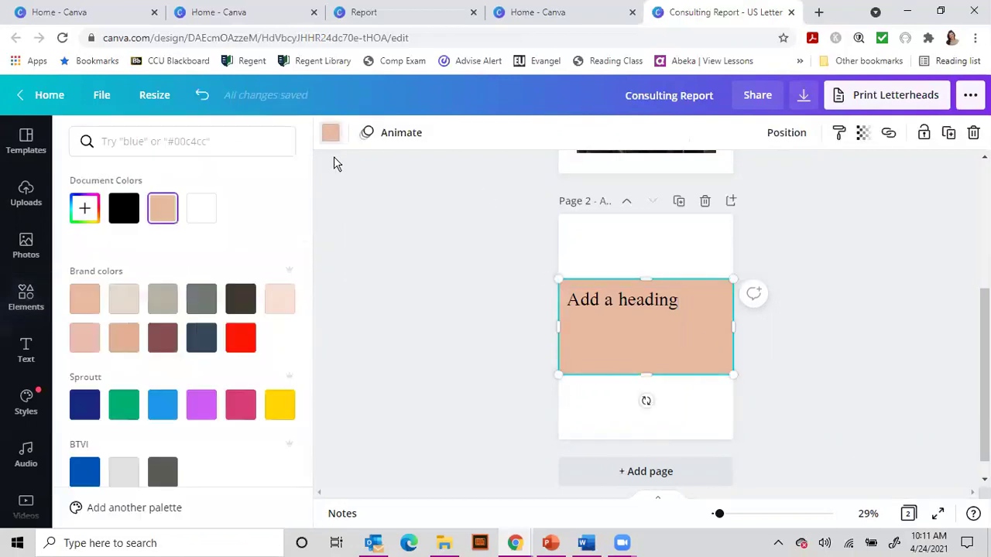
{"action": "left_click", "coordinate": [201, 338]}
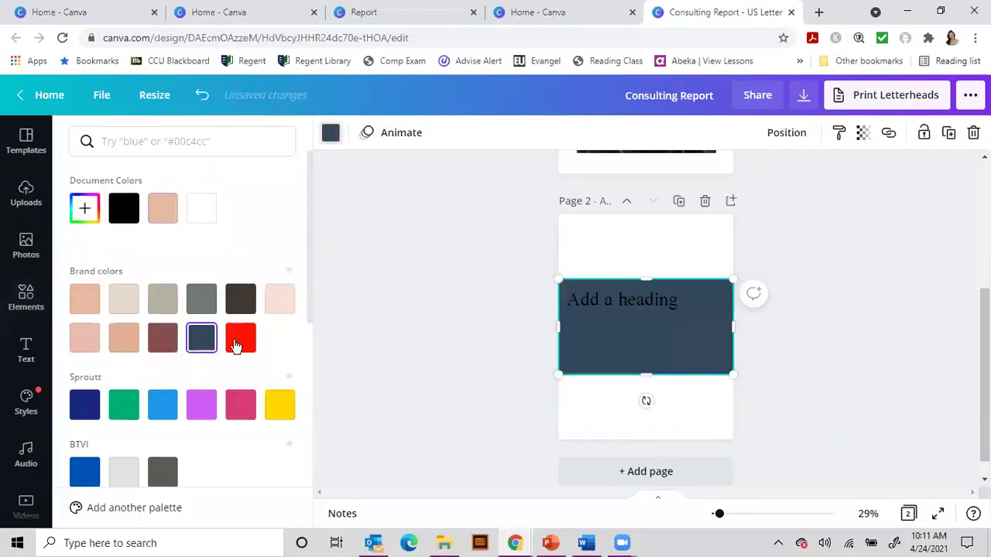
{"action": "left_click", "coordinate": [651, 302]}
{"action": "key", "text": "Escape"}
{"action": "left_click", "coordinate": [640, 307]}
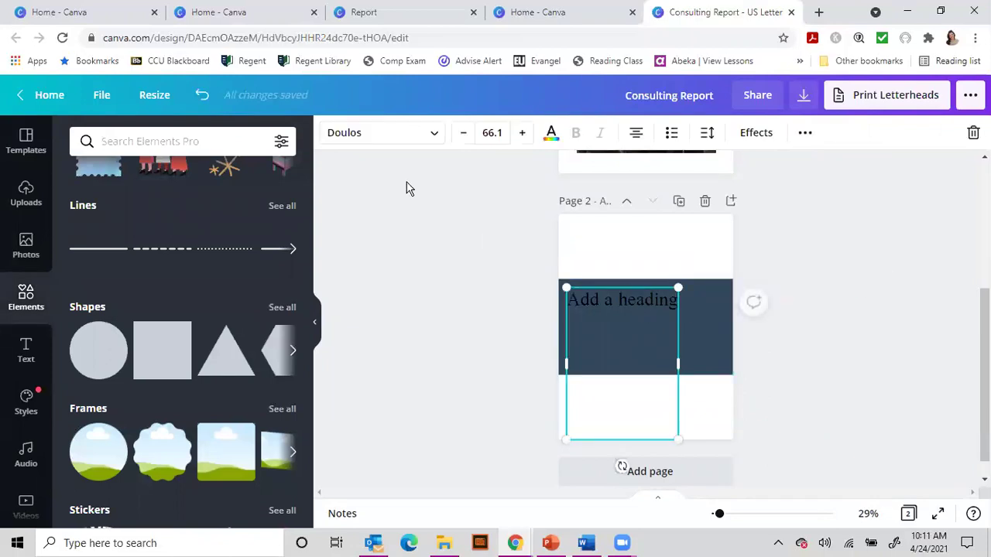
{"action": "left_click", "coordinate": [552, 134]}
{"action": "left_click", "coordinate": [203, 209]}
{"action": "key", "text": "Escape"}
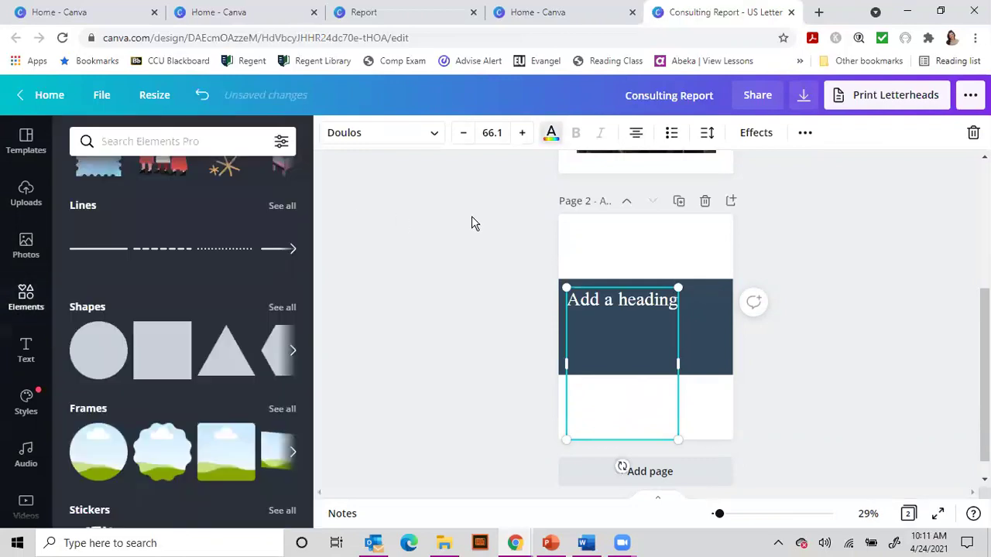
{"action": "left_click", "coordinate": [666, 236]}
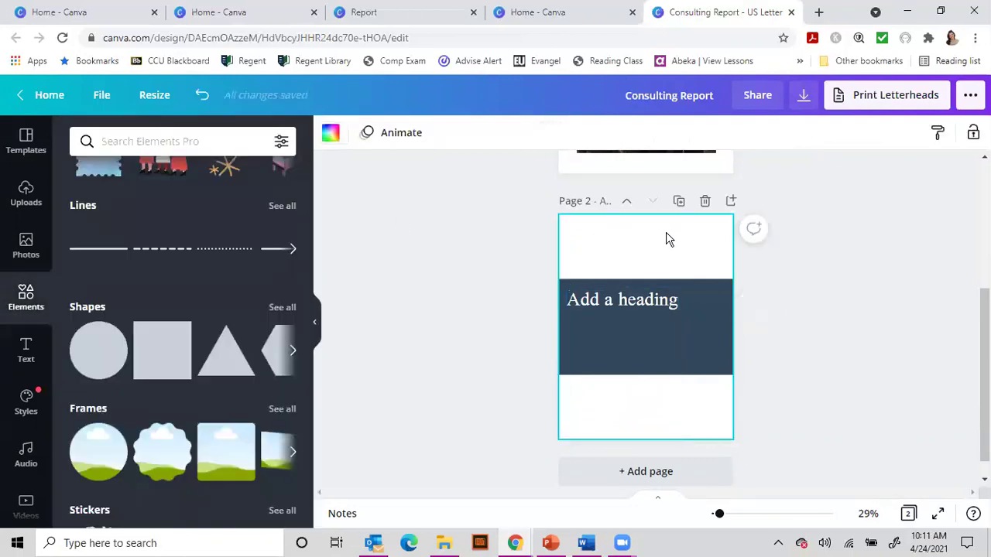
Fill page 2 with the crowd photo and move the navy band and heading to the top.
{"action": "left_click", "coordinate": [27, 246]}
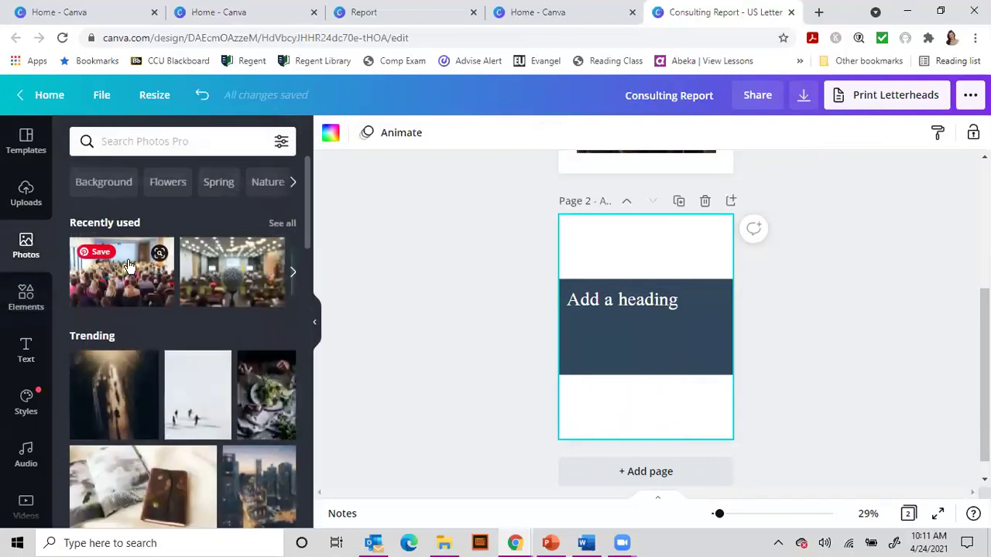
{"action": "left_click_drag", "start_coordinate": [117, 284], "coordinate": [567, 260]}
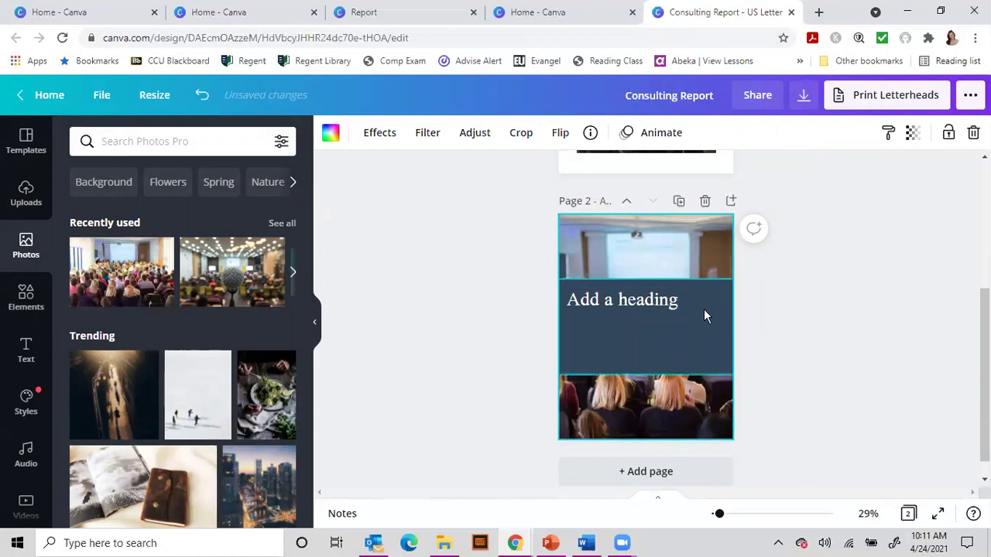
{"action": "left_click_drag", "start_coordinate": [705, 314], "coordinate": [703, 249]}
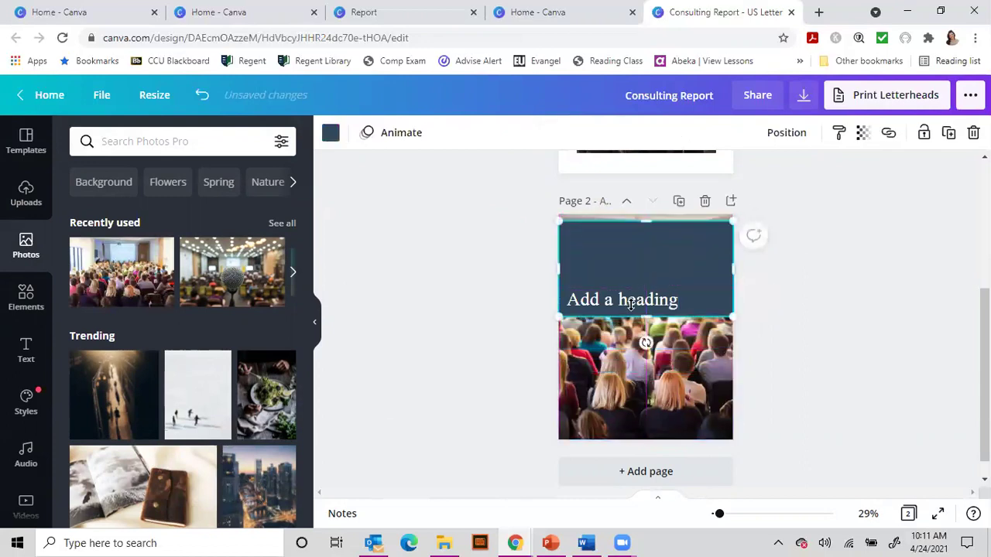
{"action": "left_click_drag", "start_coordinate": [633, 308], "coordinate": [657, 246]}
{"action": "left_click", "coordinate": [908, 242]}
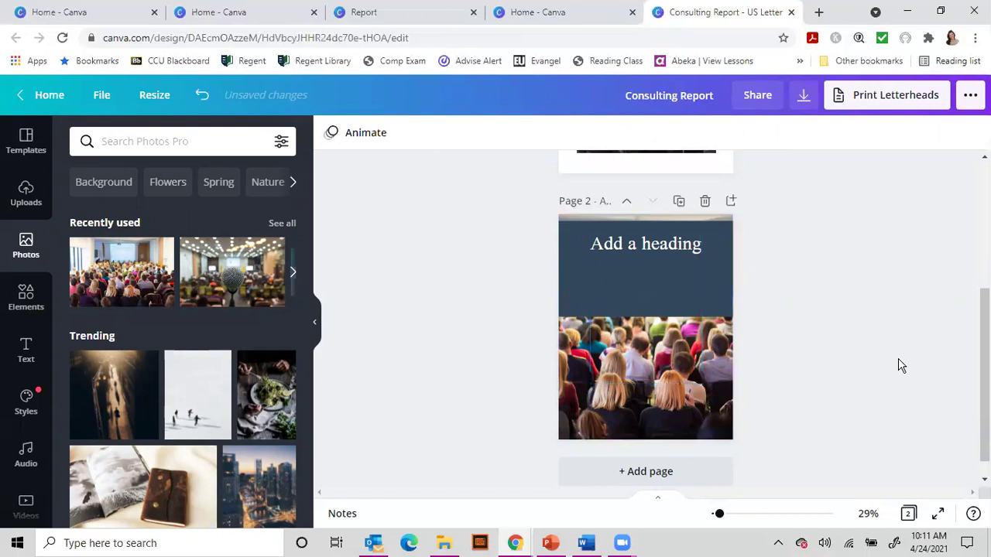
{"action": "scroll", "coordinate": [830, 352], "scroll_direction": "up", "scroll_amount": 3}
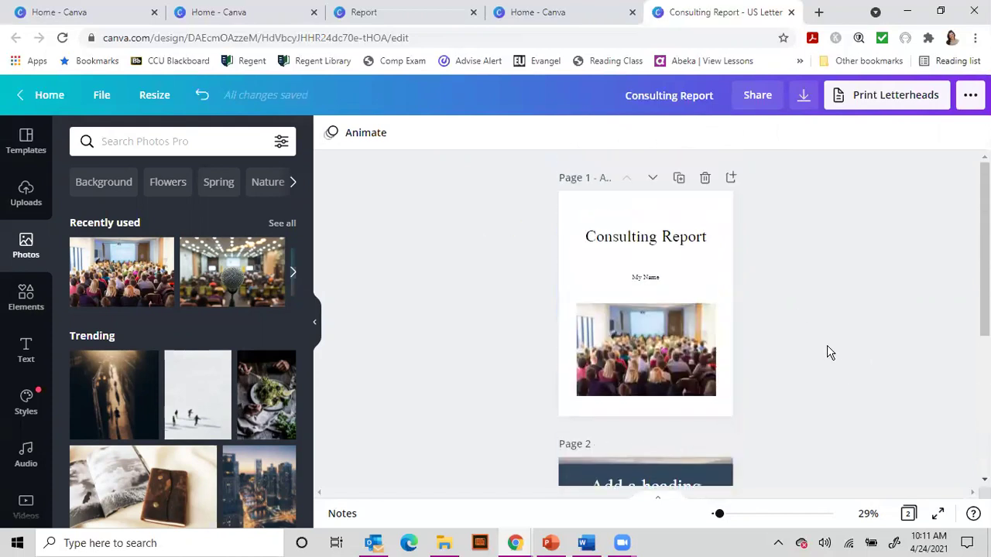
{"action": "scroll", "coordinate": [825, 352], "scroll_direction": "down", "scroll_amount": 4}
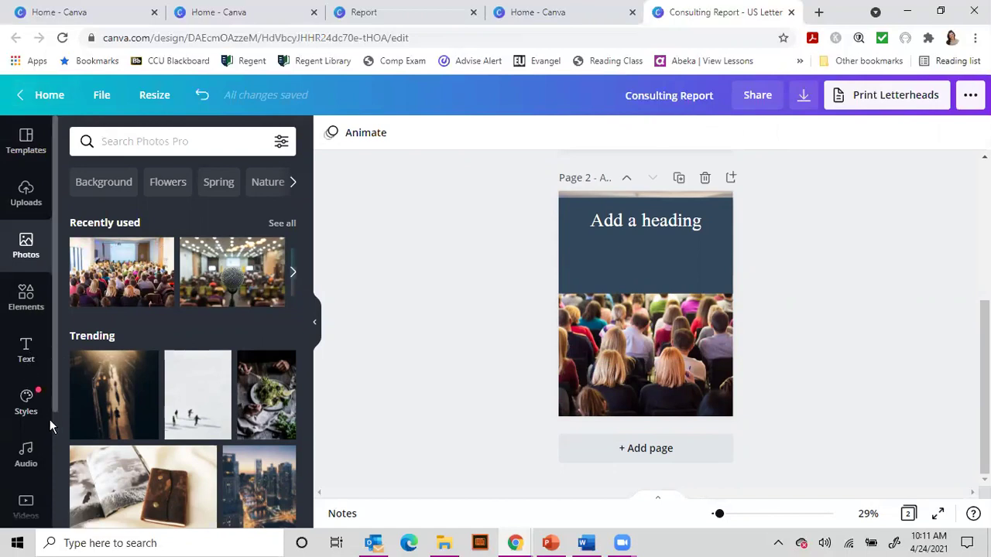
Look through Elements, Photos and Uploads, then select the Add a heading box on the navy banner.
{"action": "left_click", "coordinate": [26, 300]}
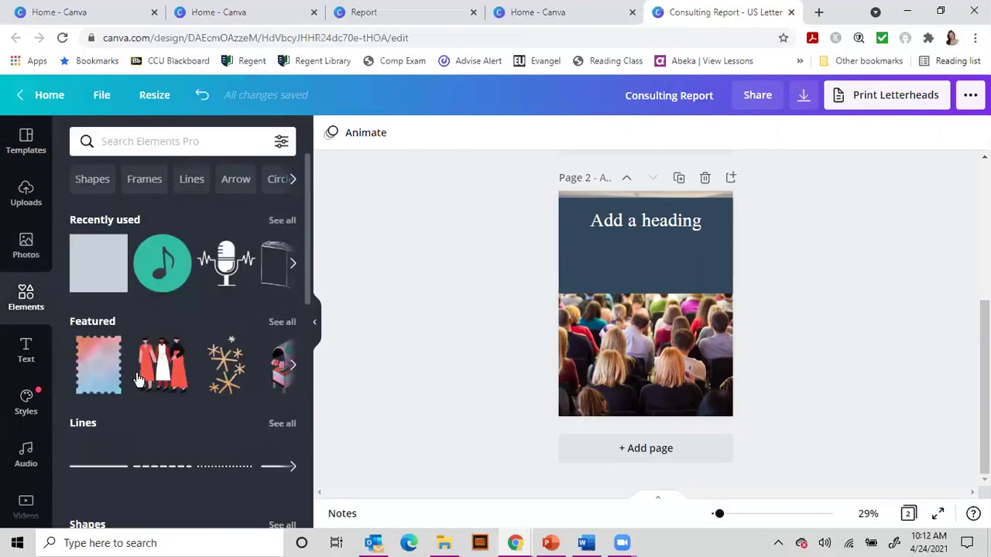
{"action": "scroll", "coordinate": [136, 375], "scroll_direction": "down", "scroll_amount": 5}
{"action": "scroll", "coordinate": [136, 372], "scroll_direction": "down", "scroll_amount": 3}
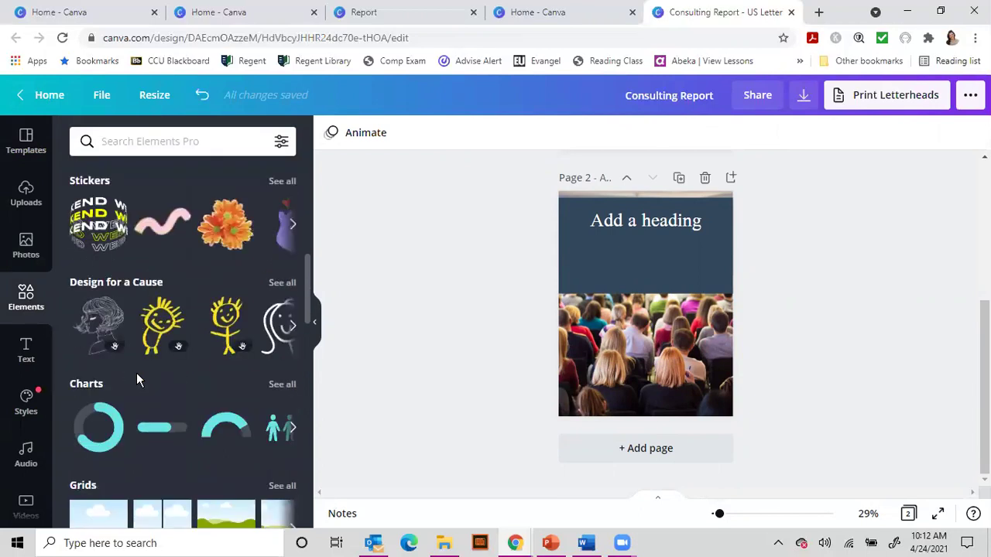
{"action": "left_click", "coordinate": [26, 243]}
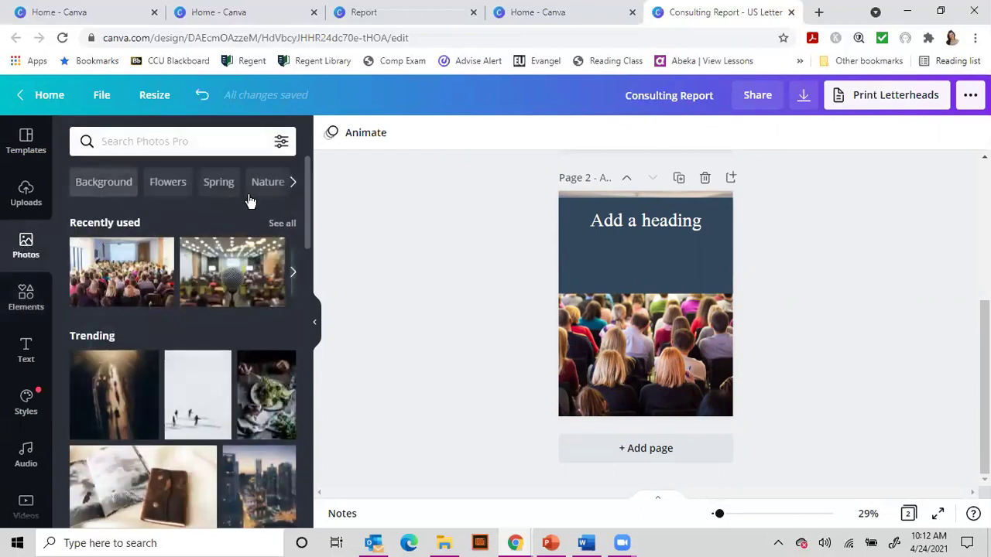
{"action": "left_click", "coordinate": [23, 204]}
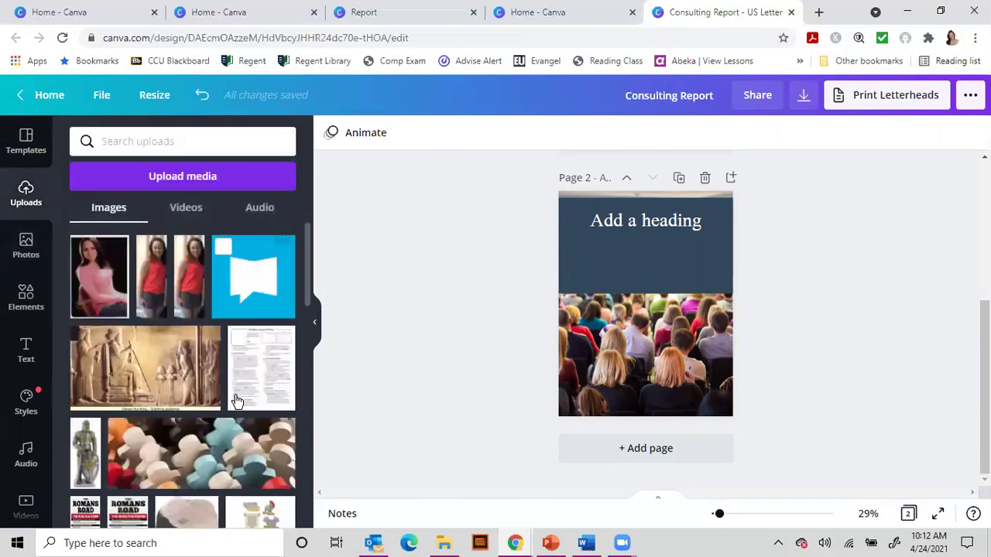
{"action": "scroll", "coordinate": [252, 416], "scroll_direction": "down", "scroll_amount": 3}
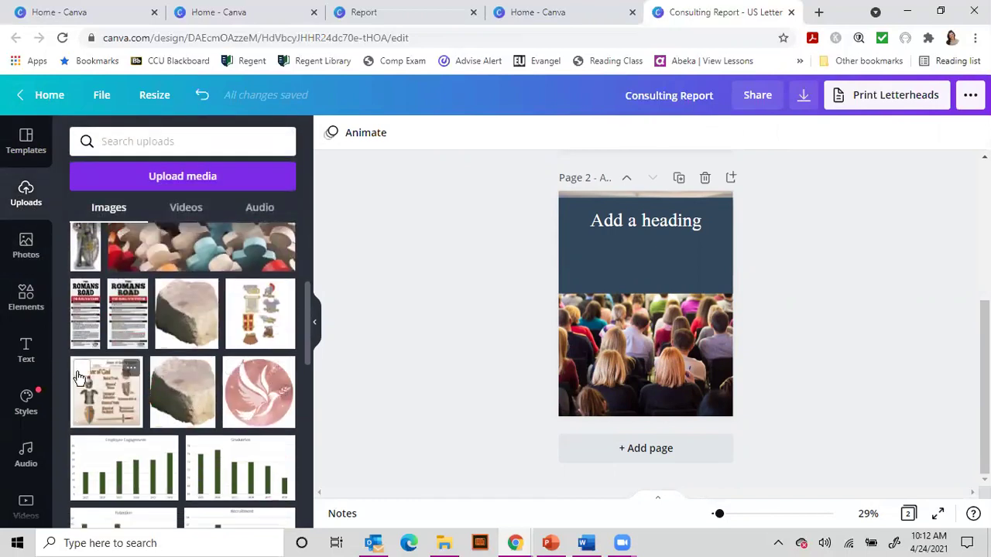
{"action": "left_click", "coordinate": [26, 349]}
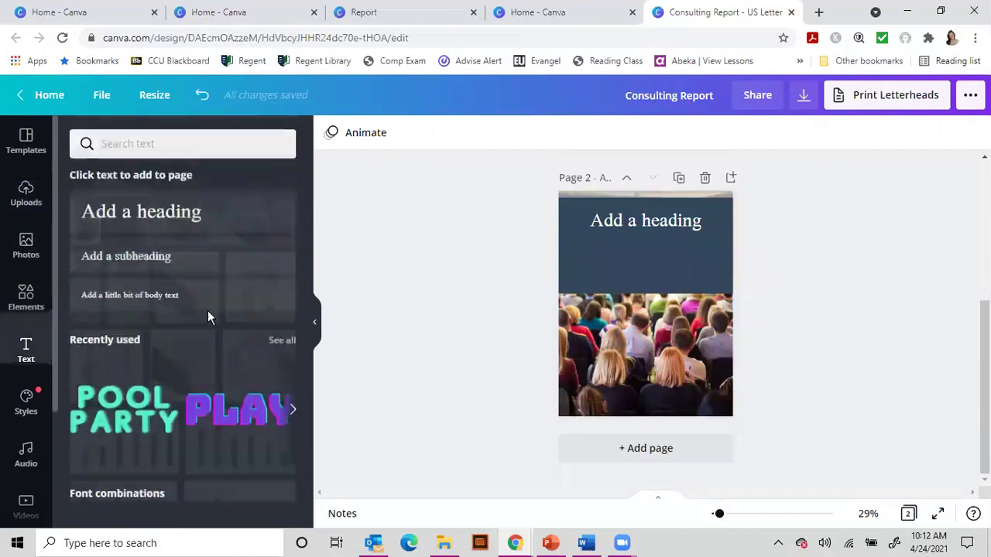
{"action": "left_click", "coordinate": [633, 224]}
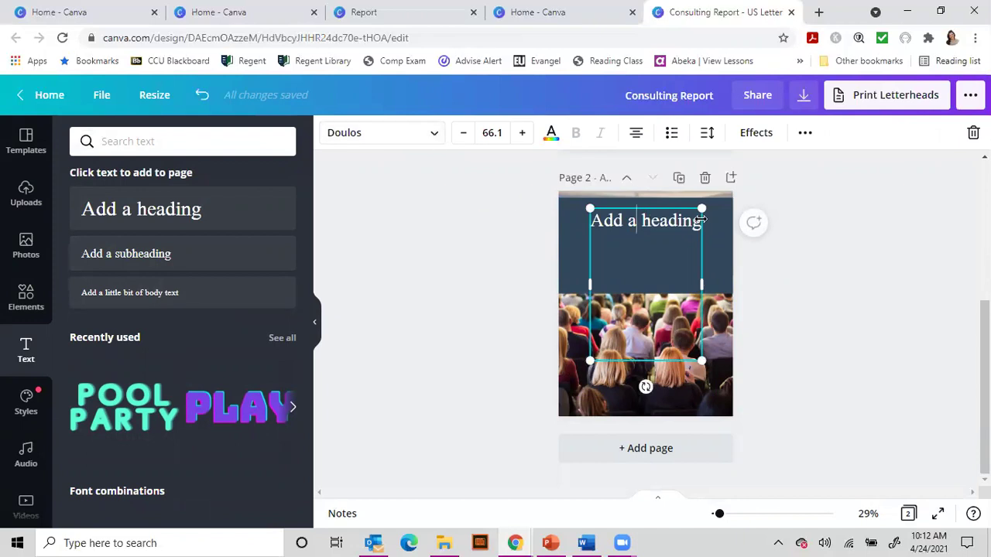
Change the banner heading's font to Playlist Script, after briefly trying Playfair Display.
{"action": "left_click_drag", "start_coordinate": [695, 224], "coordinate": [599, 220]}
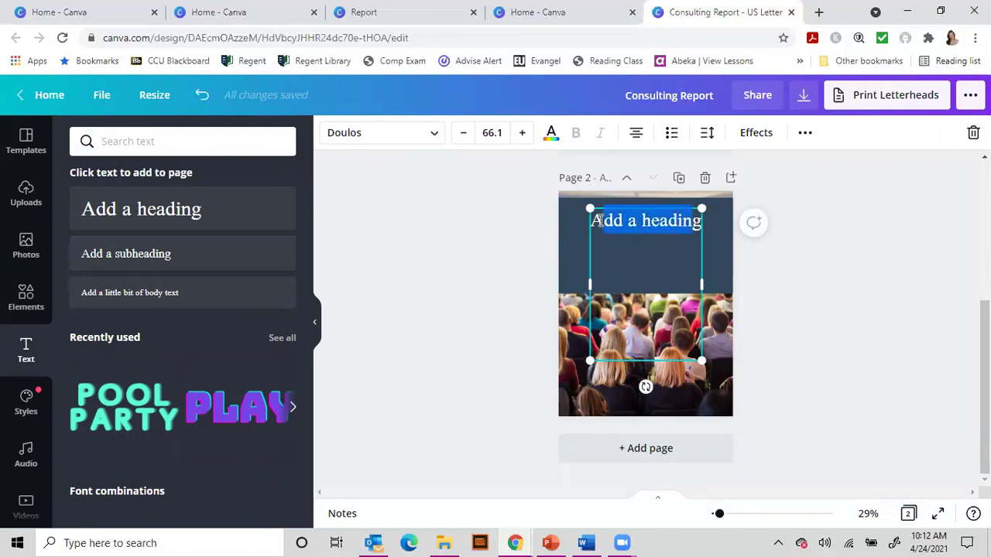
{"action": "left_click", "coordinate": [596, 221]}
{"action": "triple_click", "coordinate": [592, 222]}
{"action": "left_click", "coordinate": [430, 133]}
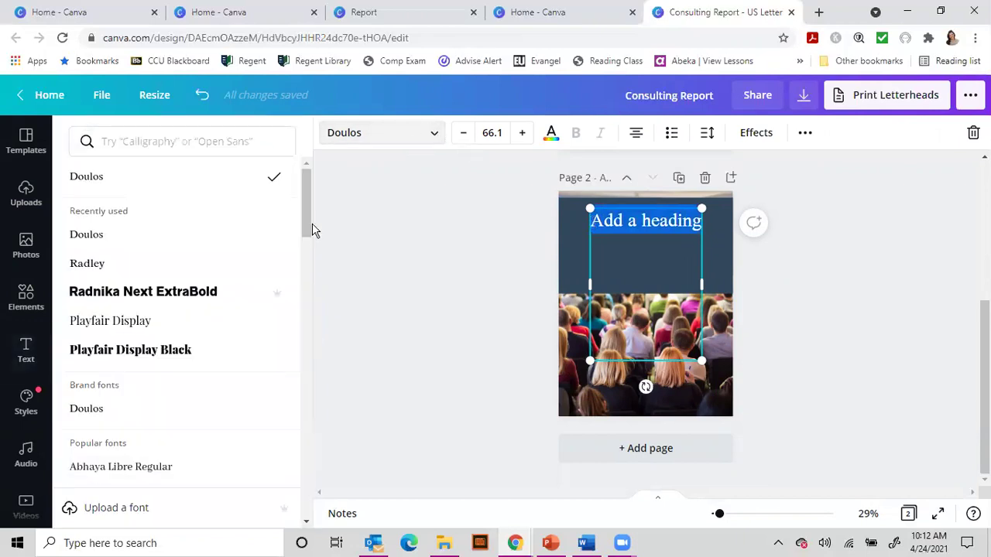
{"action": "left_click", "coordinate": [128, 328]}
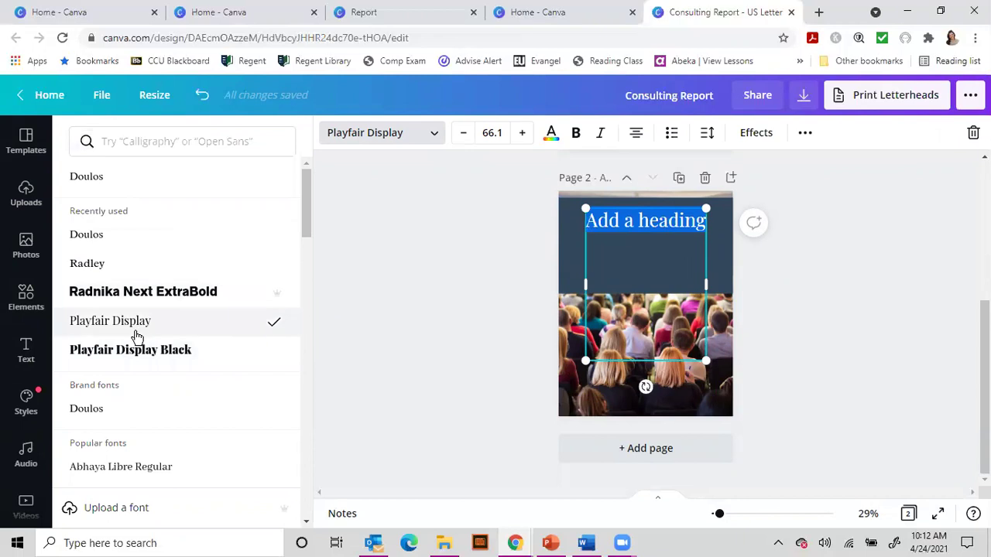
{"action": "left_click", "coordinate": [159, 142]}
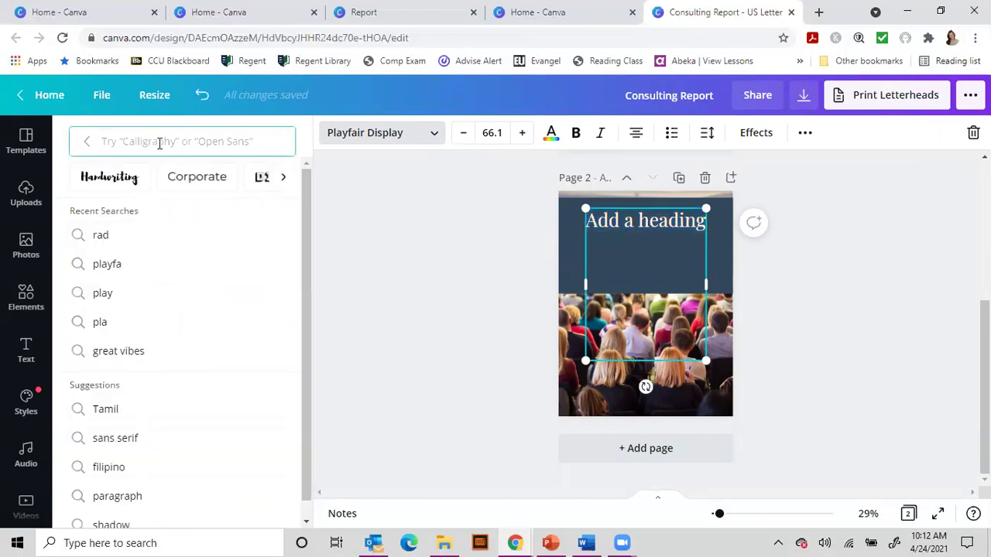
{"action": "type", "text": "play"}
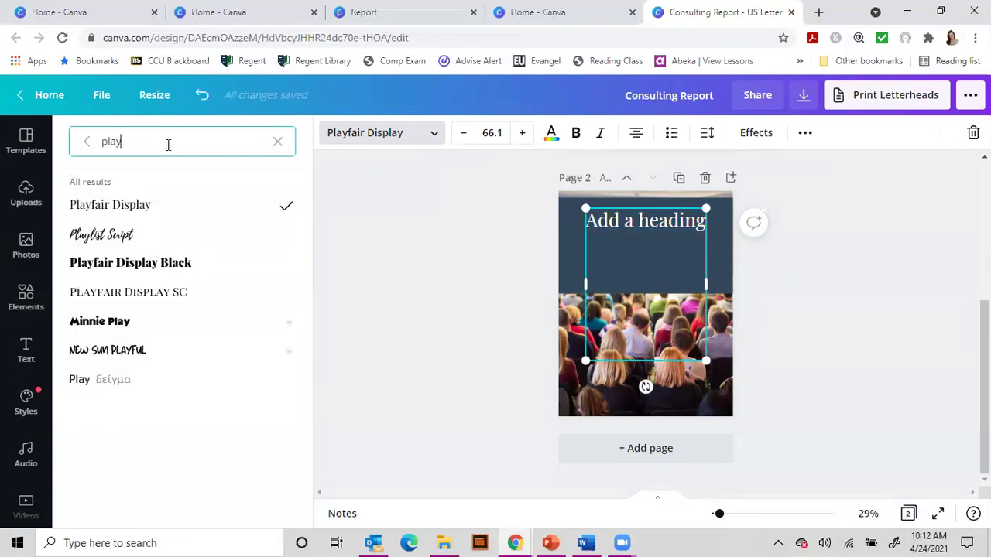
{"action": "left_click", "coordinate": [112, 242]}
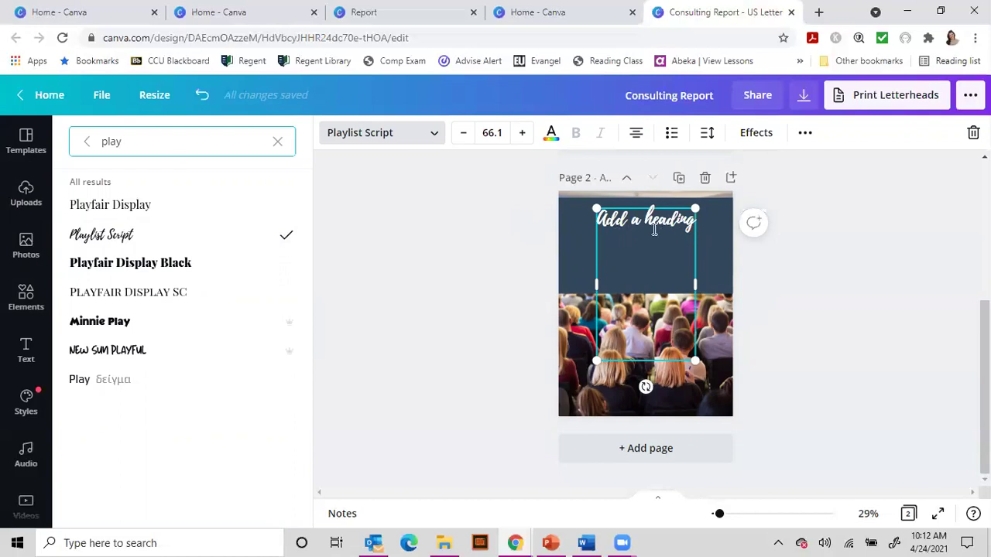
Reword the banner heading to 'Heading'.
{"action": "left_click", "coordinate": [653, 224]}
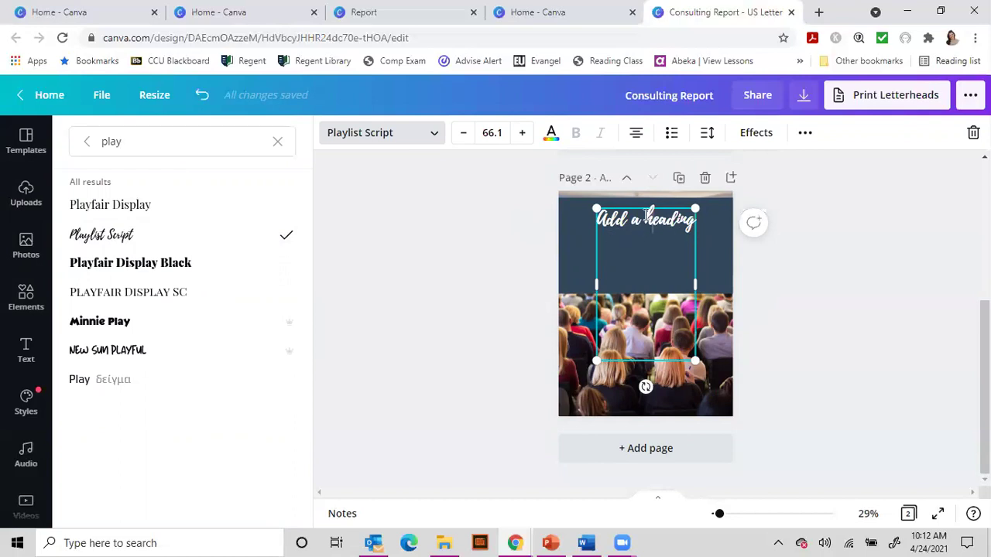
{"action": "double_click", "coordinate": [640, 209]}
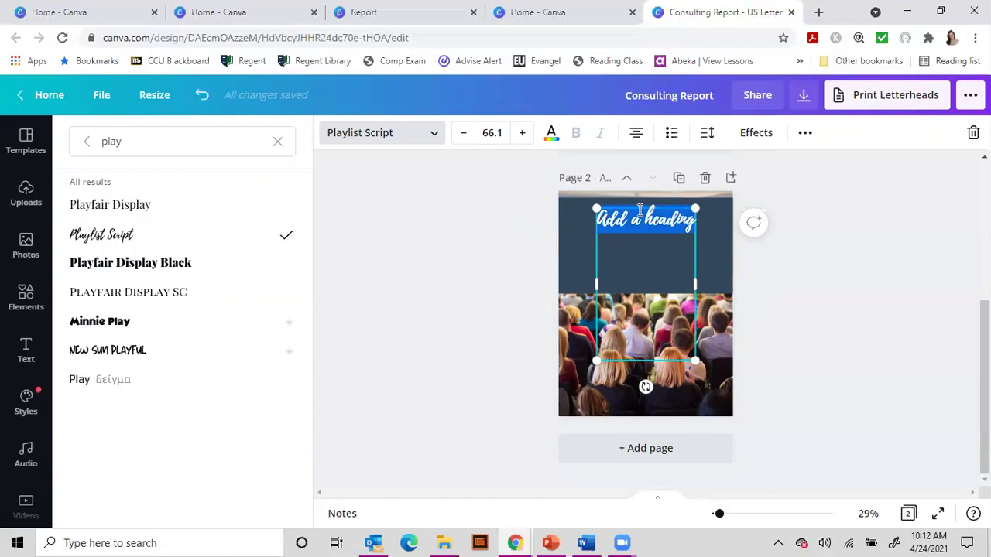
{"action": "type", "text": "Heading"}
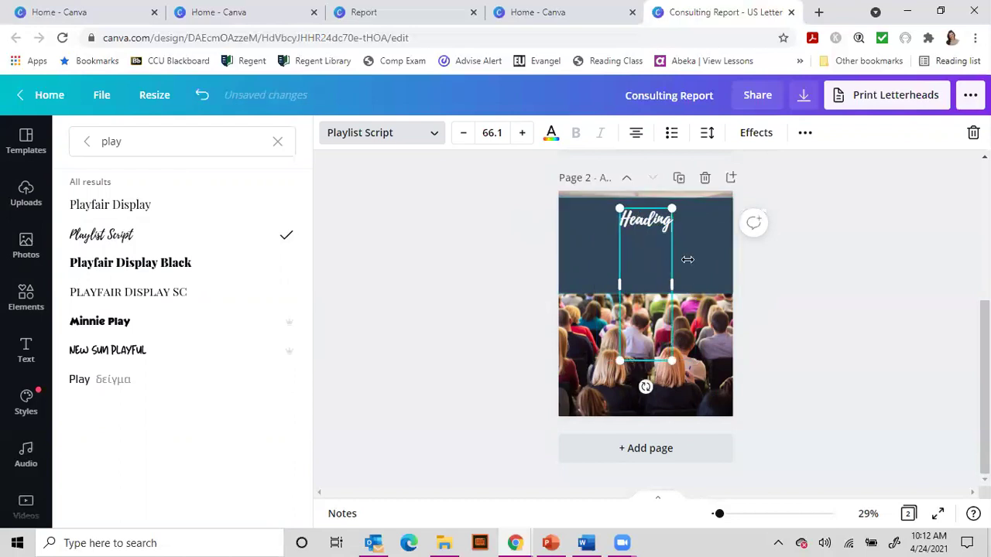
{"action": "key", "text": "Escape"}
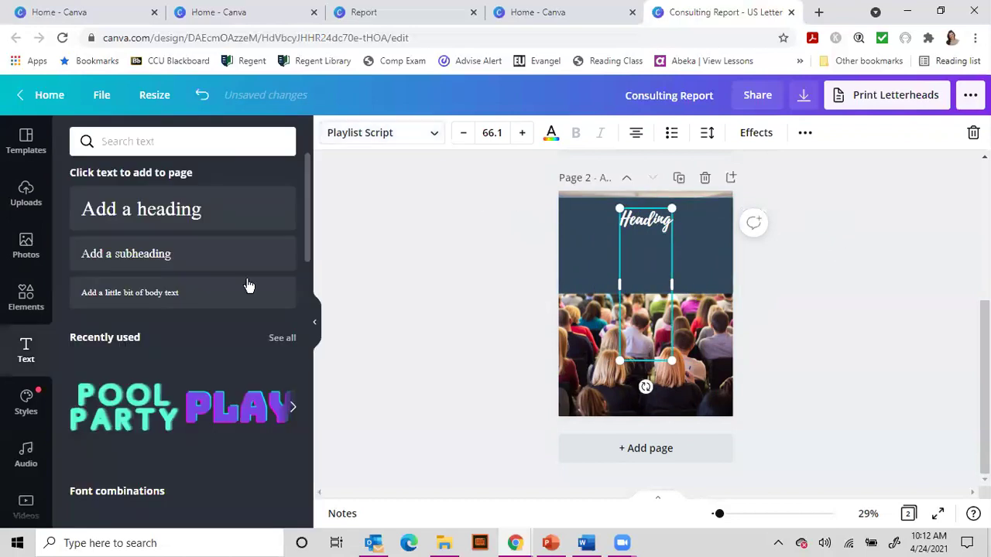
Add a new heading box just below 'Heading' on the navy banner in Playfair Display Black.
{"action": "left_click", "coordinate": [151, 215]}
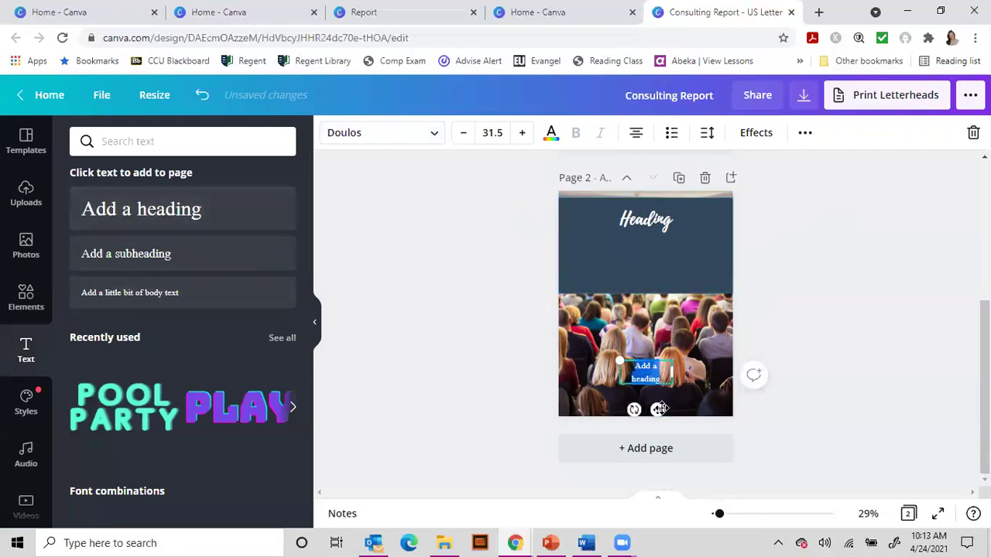
{"action": "left_click_drag", "start_coordinate": [656, 396], "coordinate": [657, 282]}
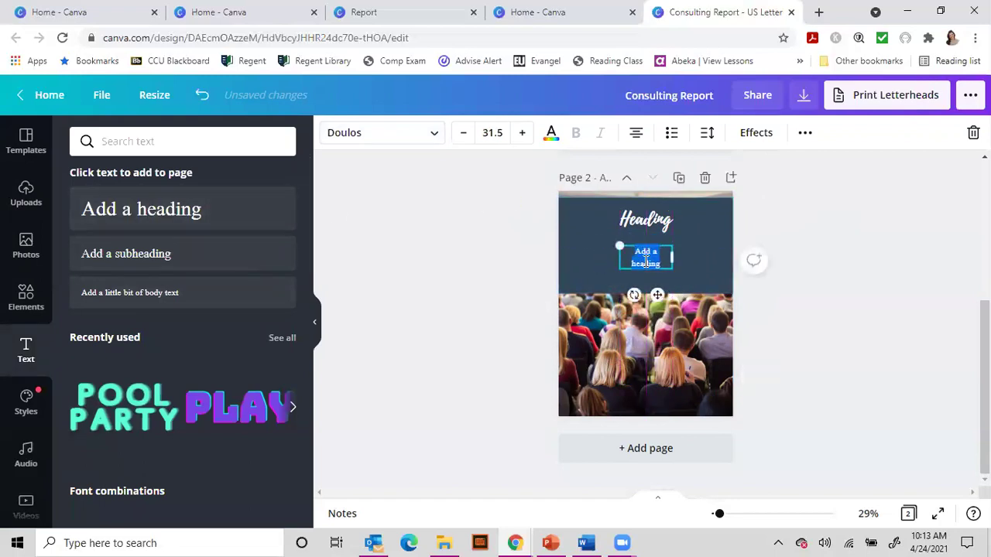
{"action": "left_click", "coordinate": [434, 133]}
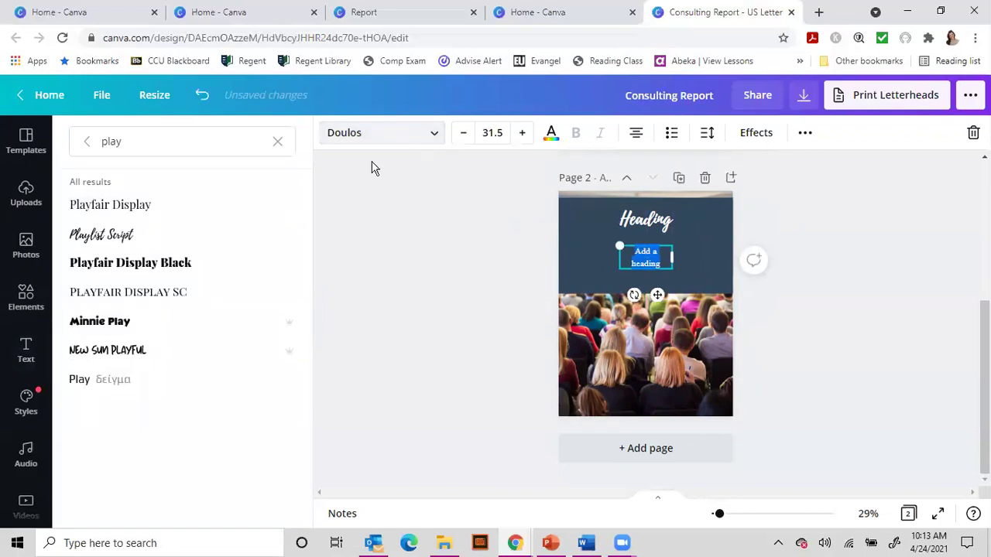
{"action": "left_click", "coordinate": [133, 267]}
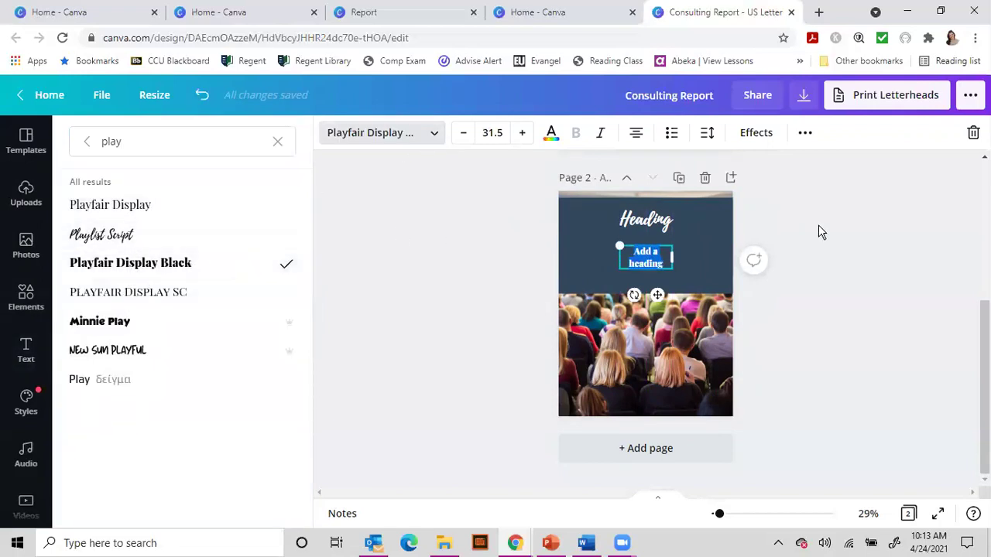
{"action": "key", "text": "Escape"}
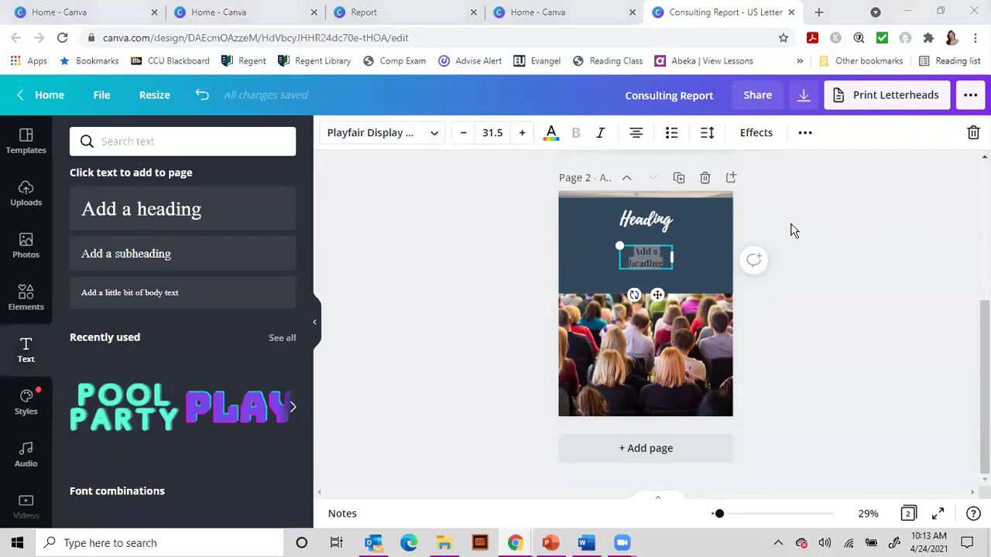
Colour the new heading's text with the beige-grey brand colour.
{"action": "left_click", "coordinate": [647, 253]}
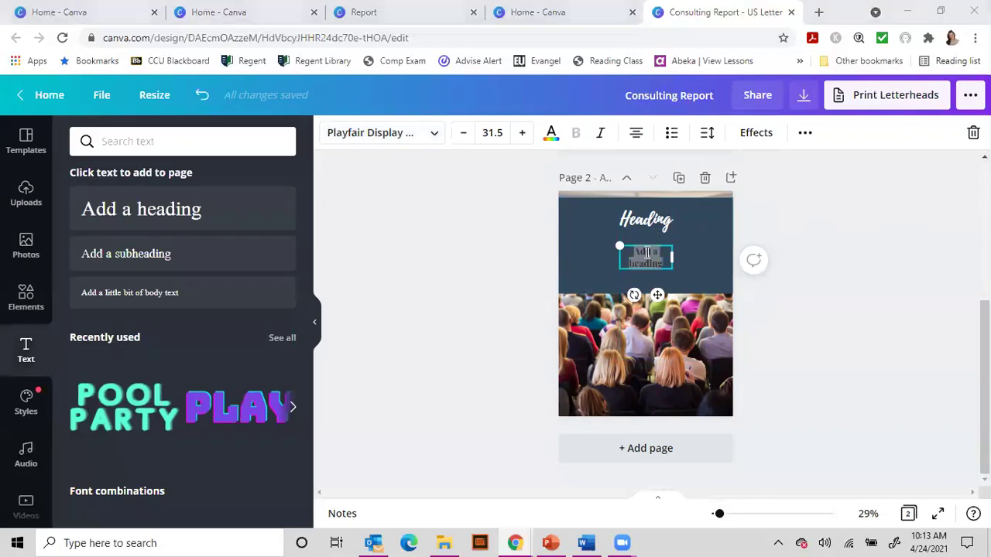
{"action": "left_click", "coordinate": [550, 133]}
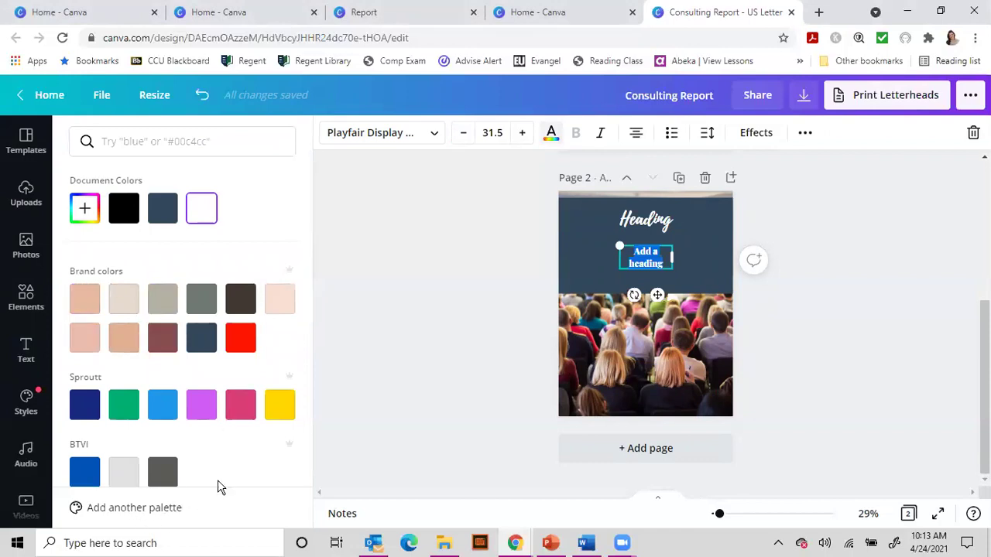
{"action": "scroll", "coordinate": [234, 472], "scroll_direction": "down", "scroll_amount": 5}
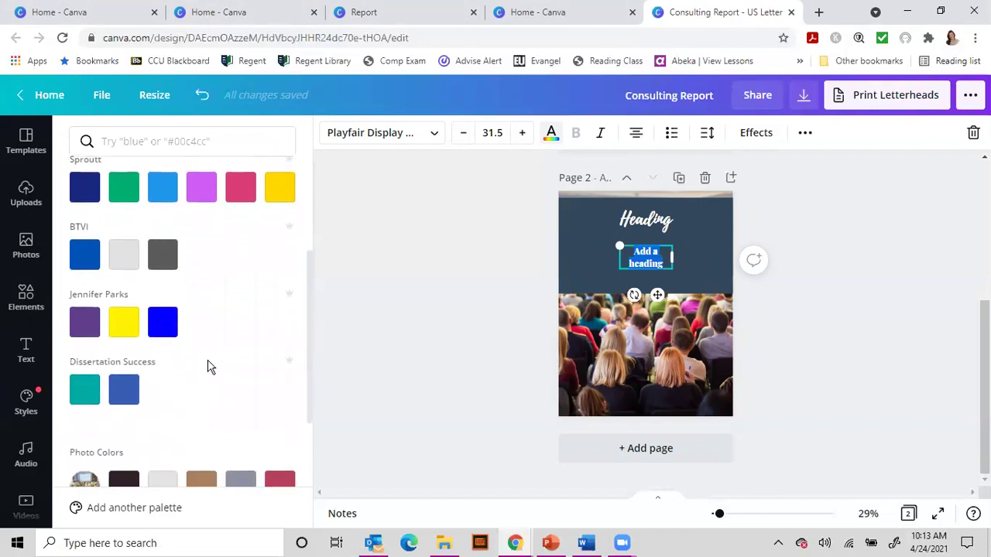
{"action": "scroll", "coordinate": [208, 366], "scroll_direction": "up", "scroll_amount": 2}
{"action": "scroll", "coordinate": [210, 375], "scroll_direction": "down", "scroll_amount": 1}
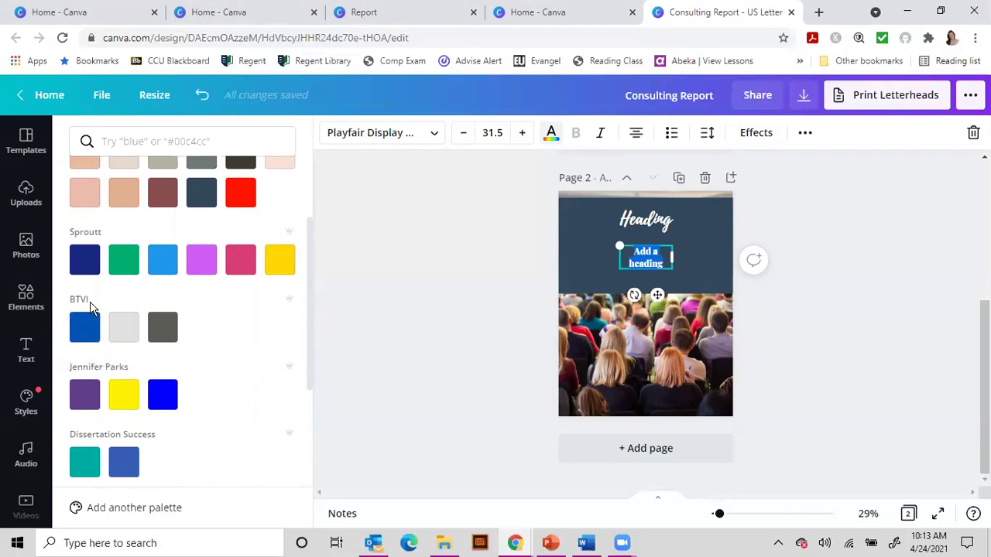
{"action": "scroll", "coordinate": [274, 379], "scroll_direction": "down", "scroll_amount": 3}
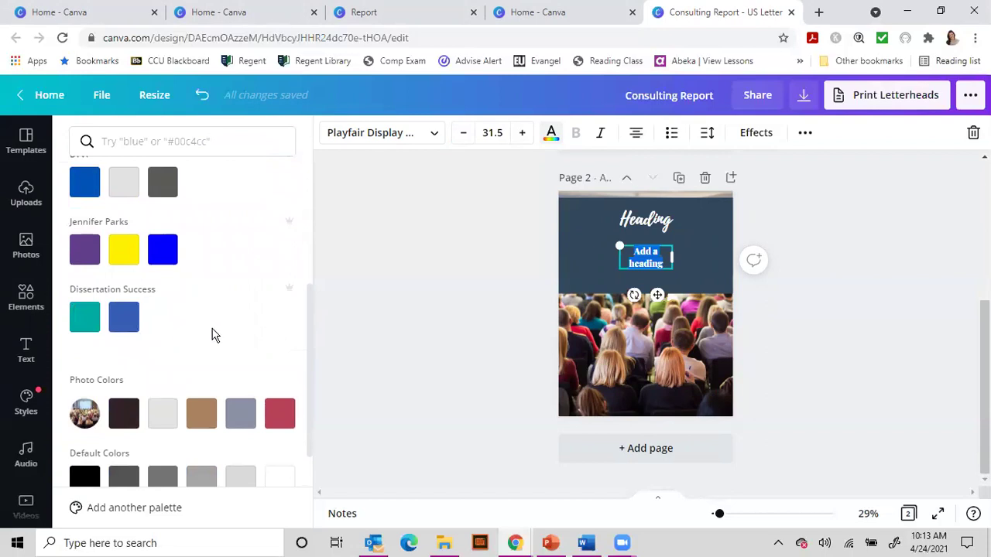
{"action": "scroll", "coordinate": [215, 335], "scroll_direction": "up", "scroll_amount": 5}
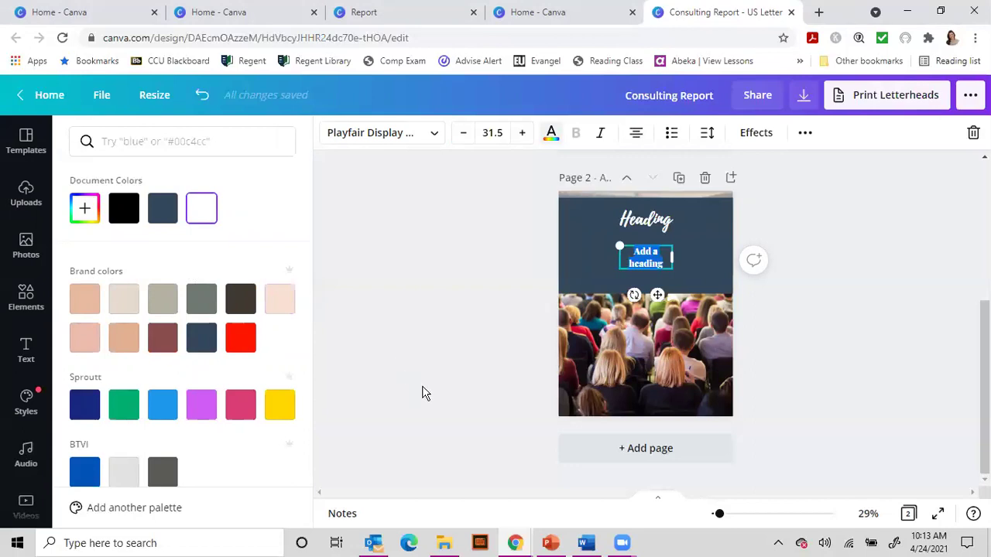
{"action": "left_click", "coordinate": [163, 299]}
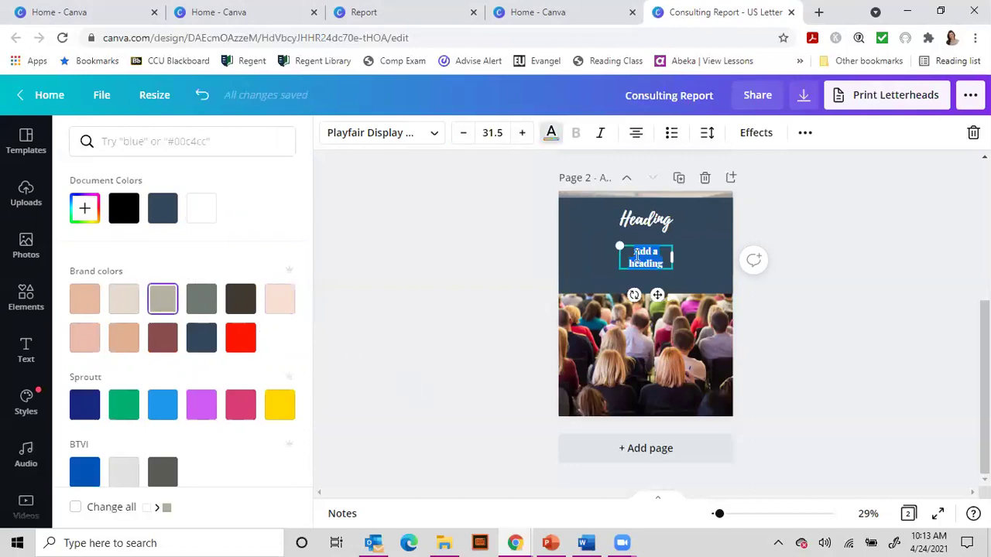
{"action": "left_click", "coordinate": [880, 257]}
{"action": "left_click", "coordinate": [863, 311]}
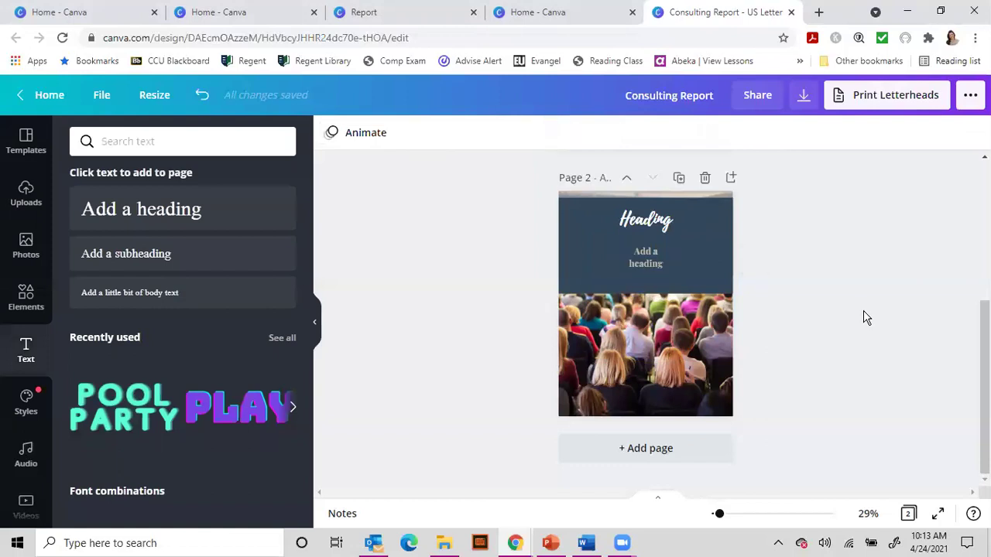